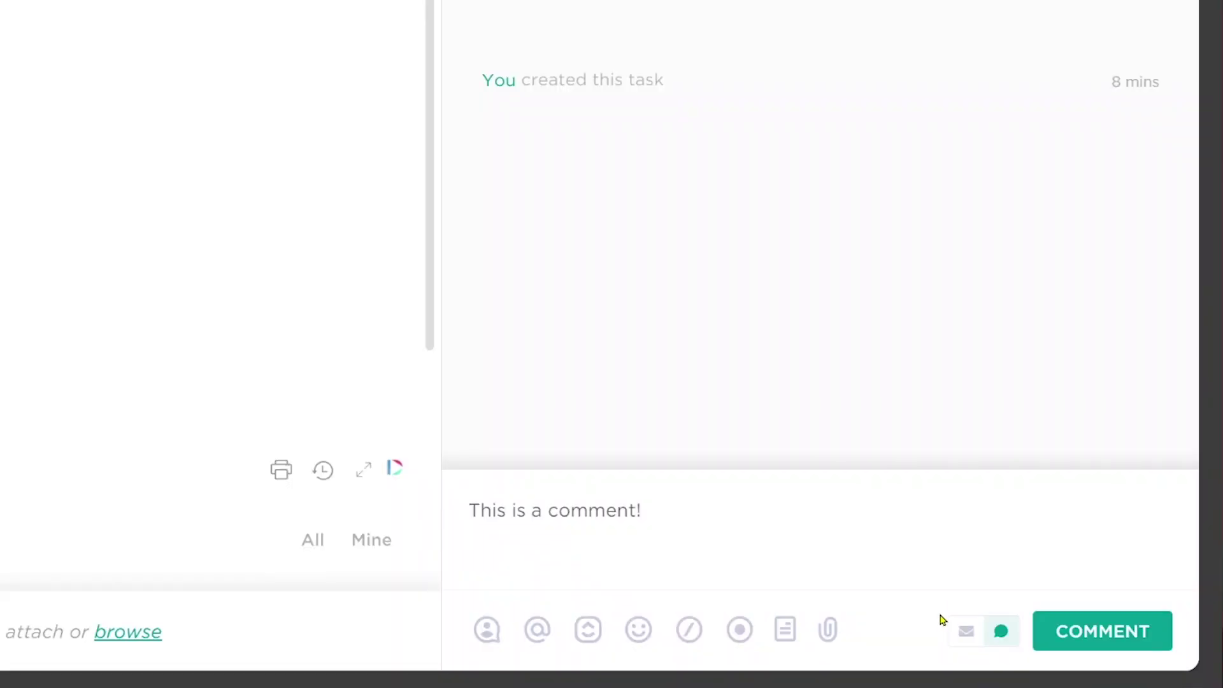
Switch the Example Task comment box to email mode and change the word 'comment' to 'email'.
left_click(964, 632)
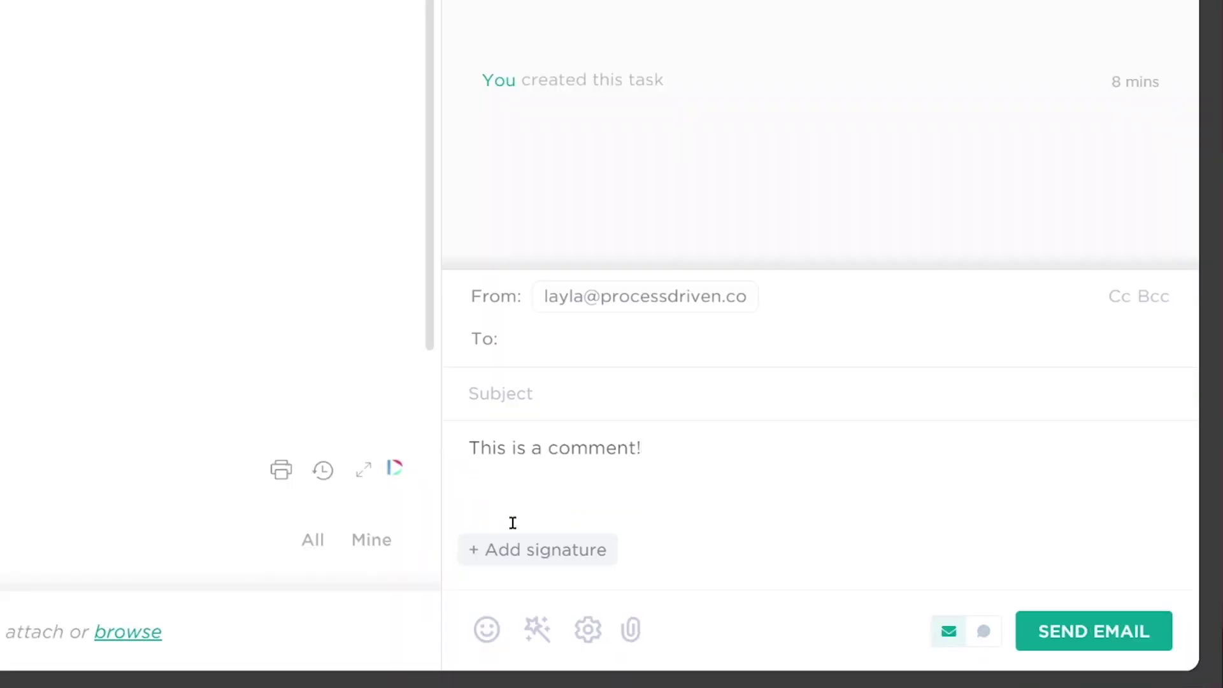
double_click(592, 448)
type("email")
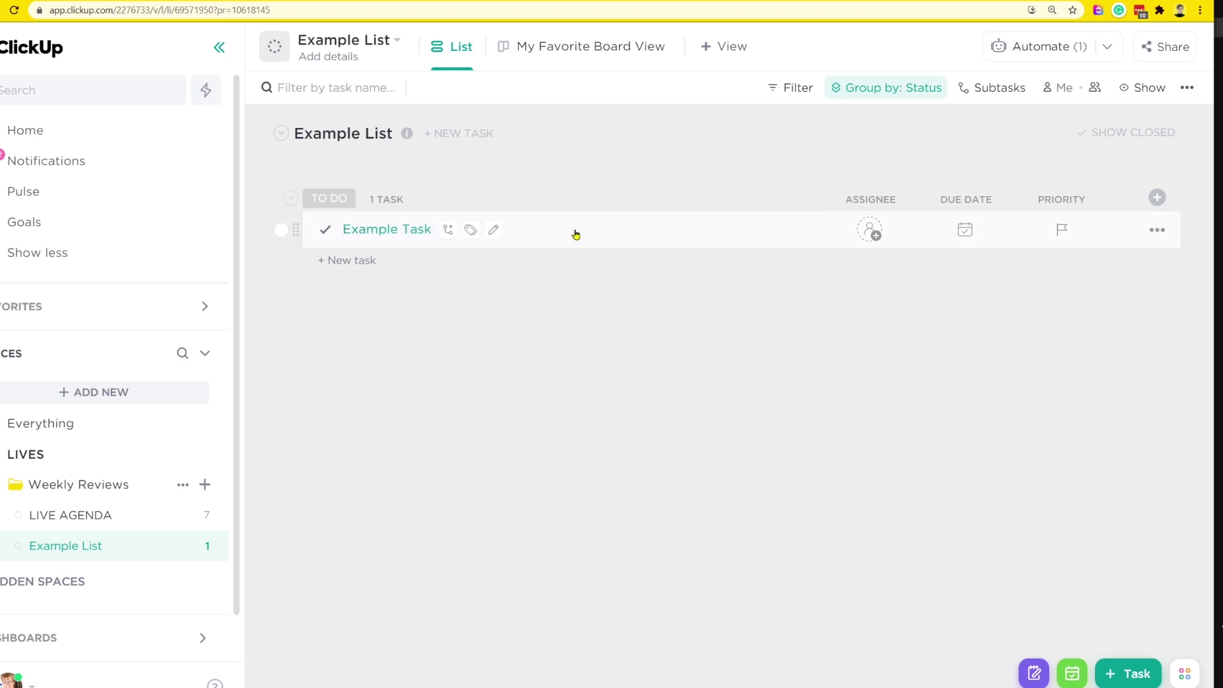
Open Example Task's settings menu and show its 'Attach emails to this task' address.
left_click(535, 238)
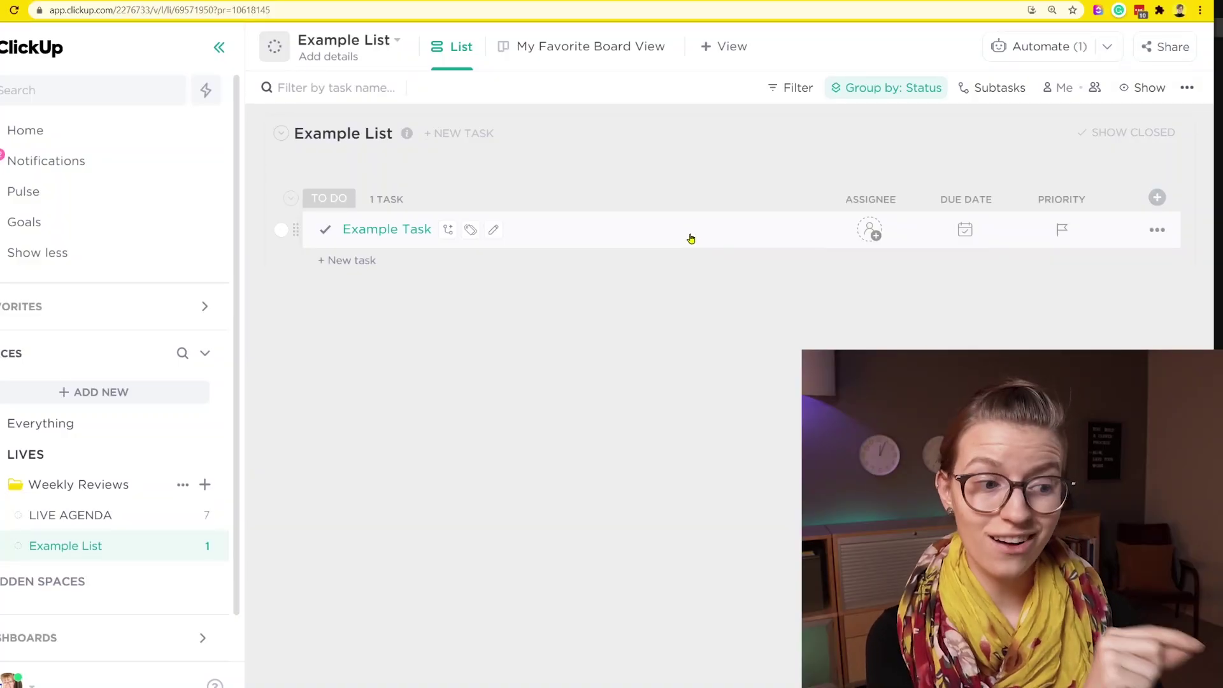
left_click(692, 237)
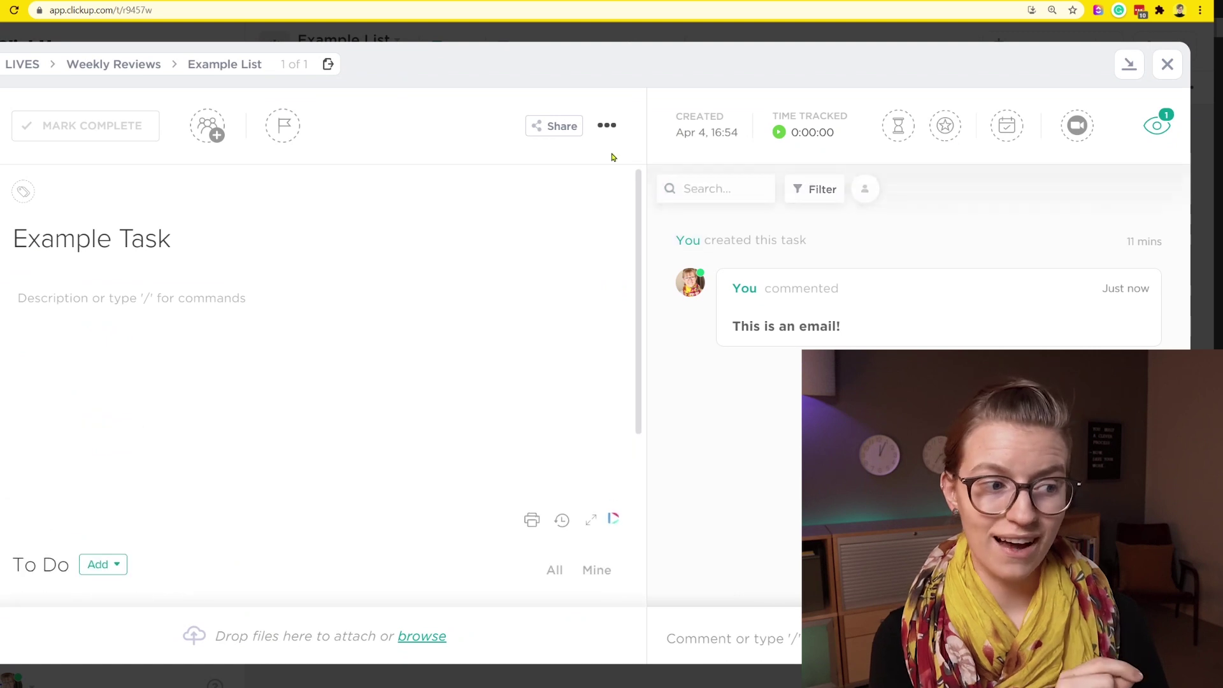
left_click(607, 125)
left_click(725, 167)
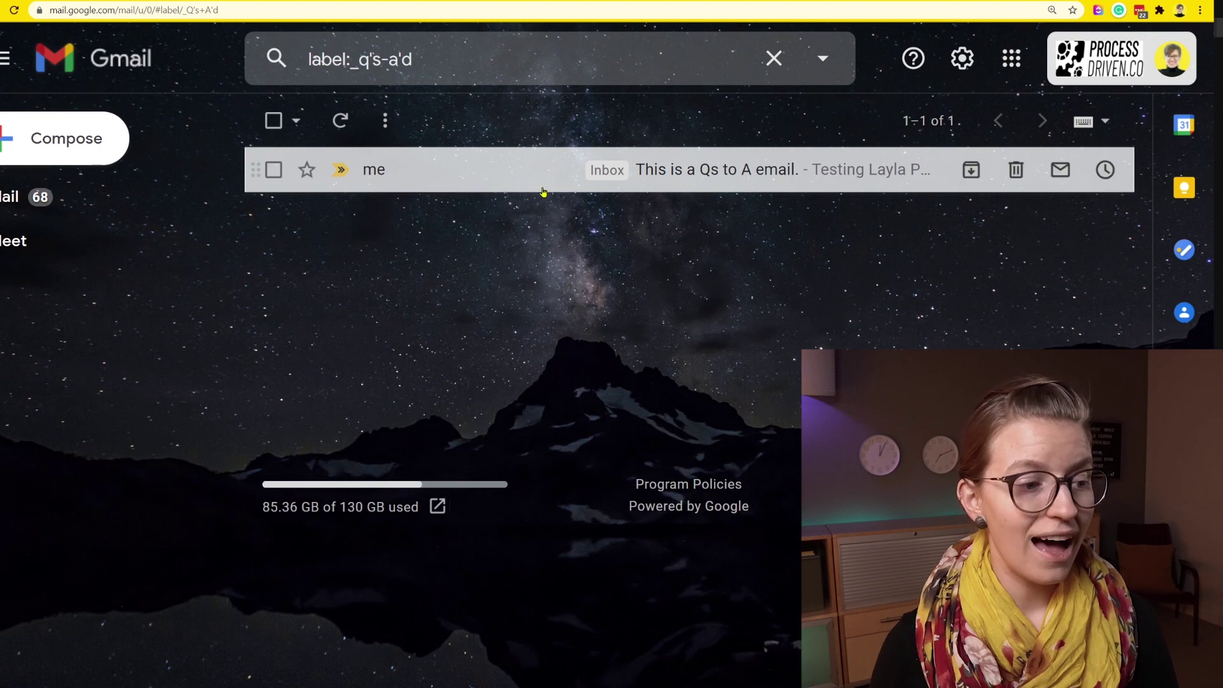
Open the 'Qs to A' email and discard the forward draft started from it.
left_click(545, 185)
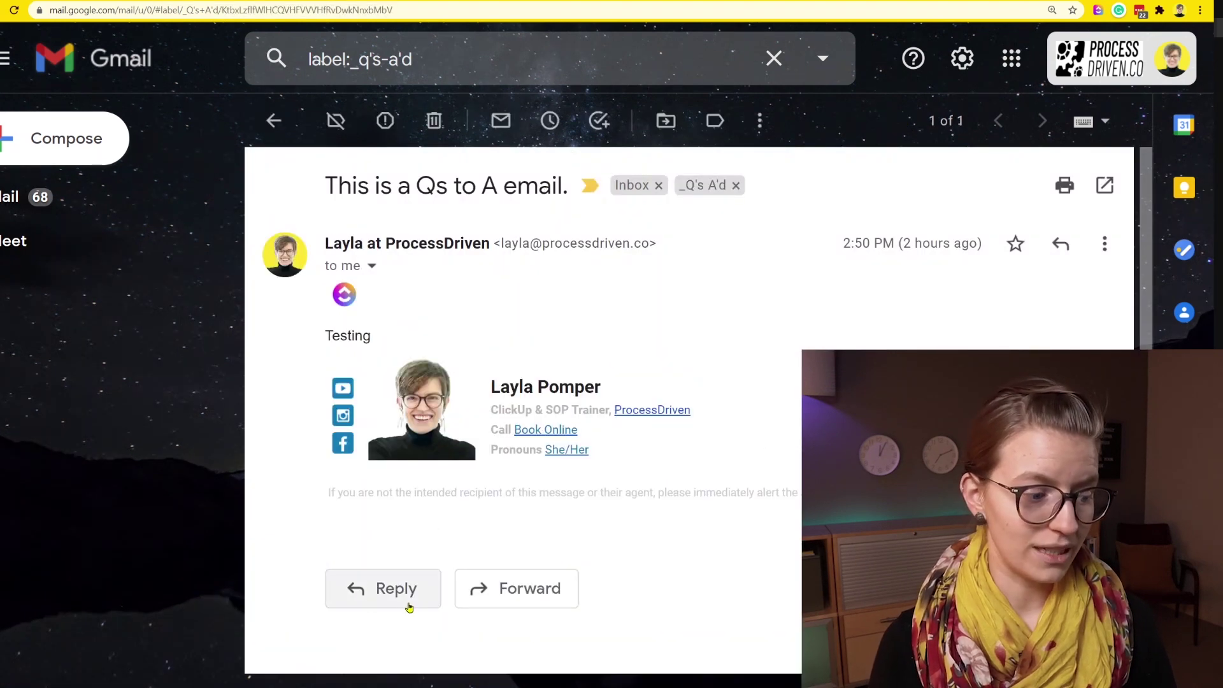
left_click(500, 606)
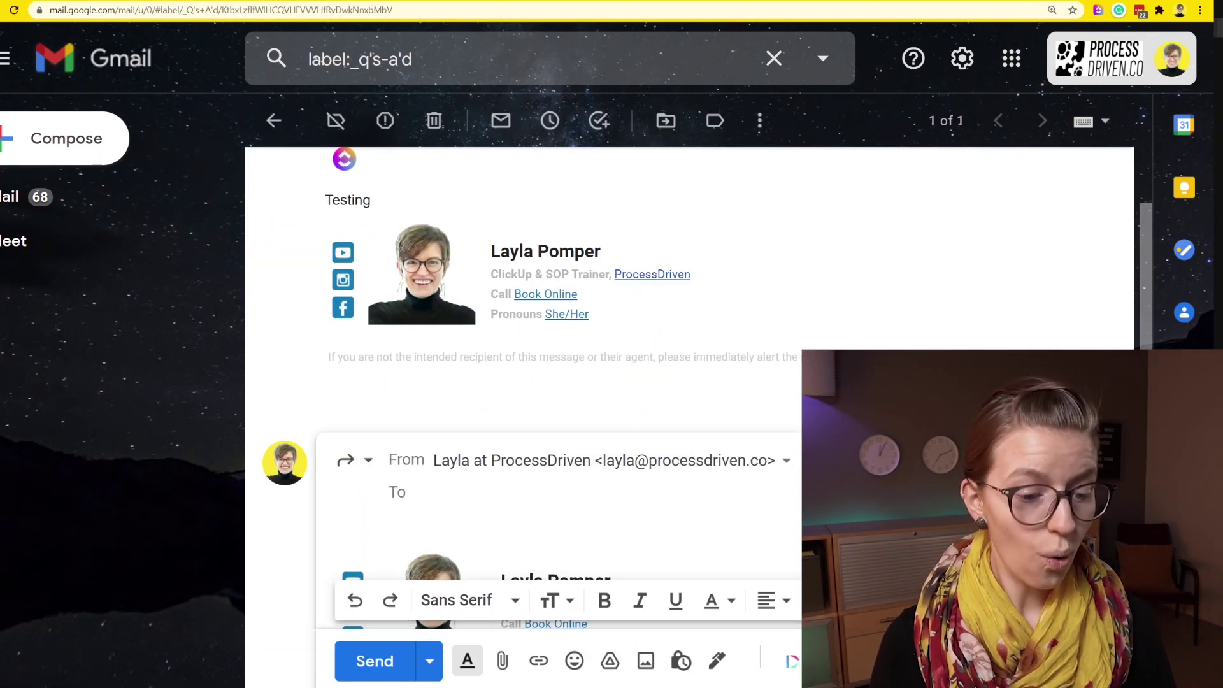
left_click(1116, 660)
Send a new email to the Example Task address: subject 'THis is an email', body 'hello this is the body'.
left_click(66, 139)
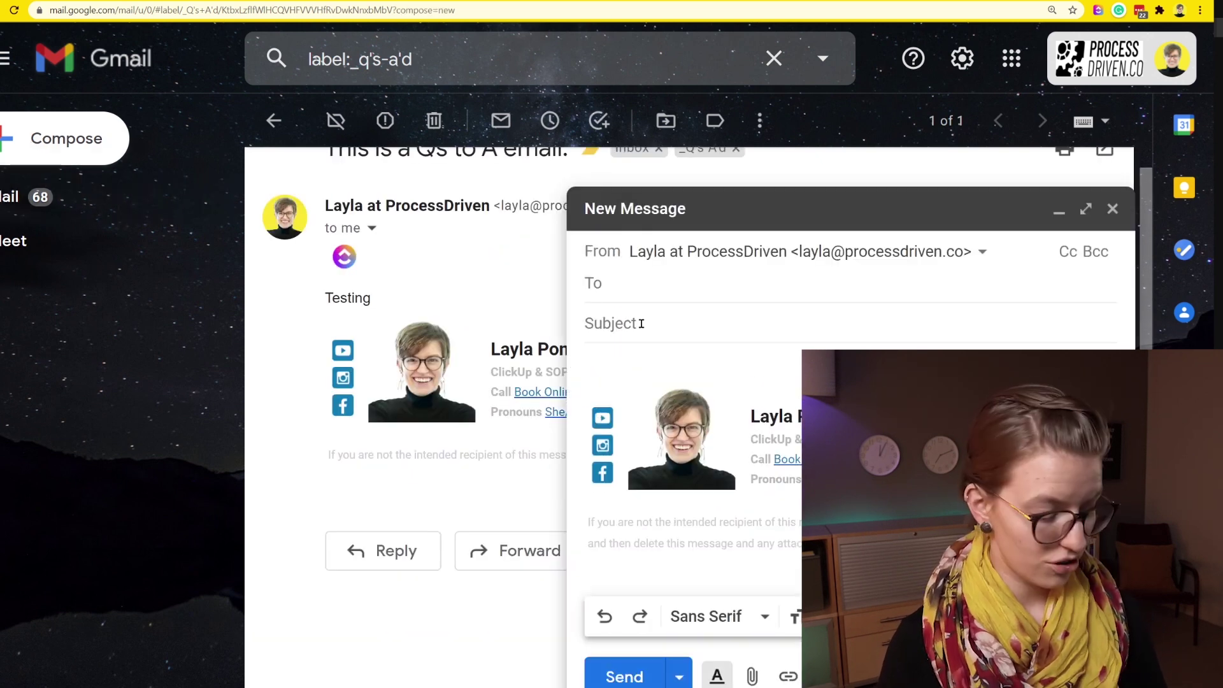
type("ClickUp: Example Task (tasks.clickup.com)")
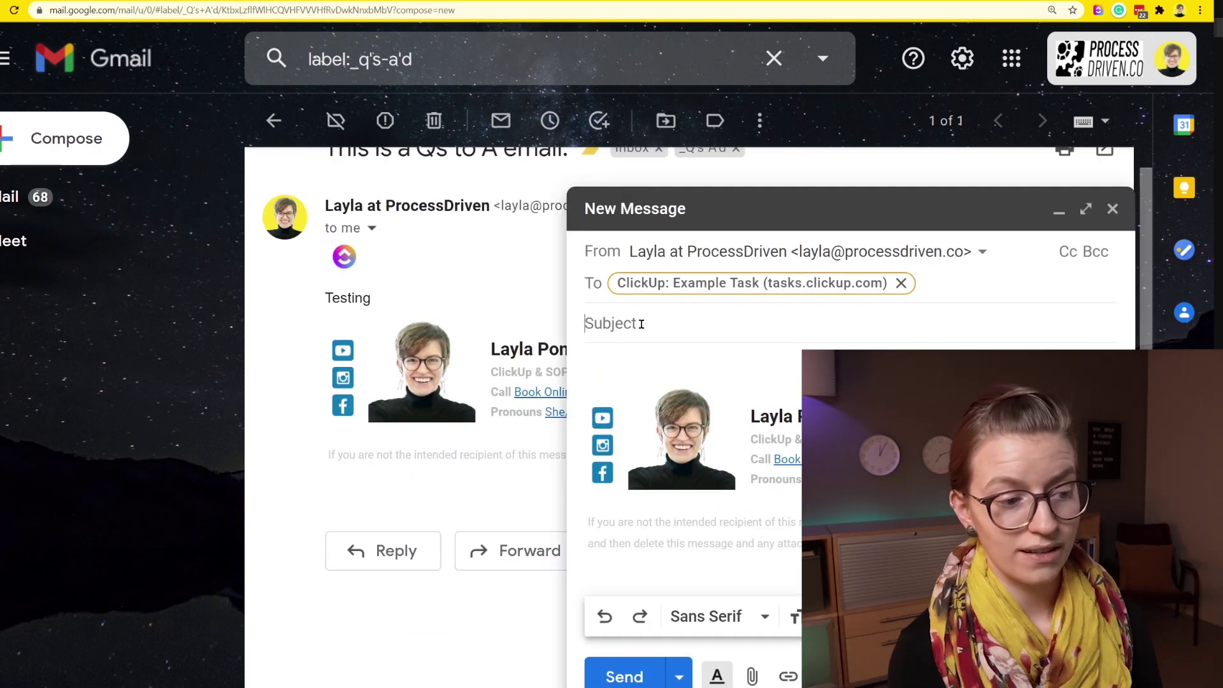
type("THis is an email")
key("Tab")
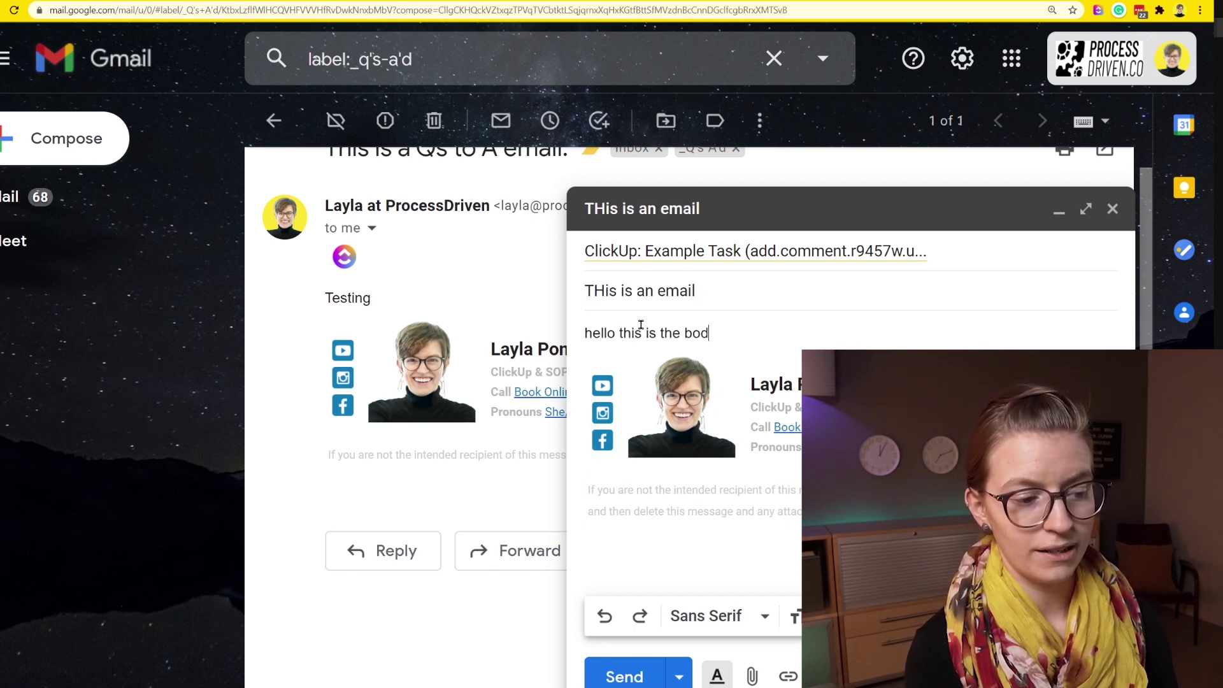
type("hello this is the body")
left_click(602, 670)
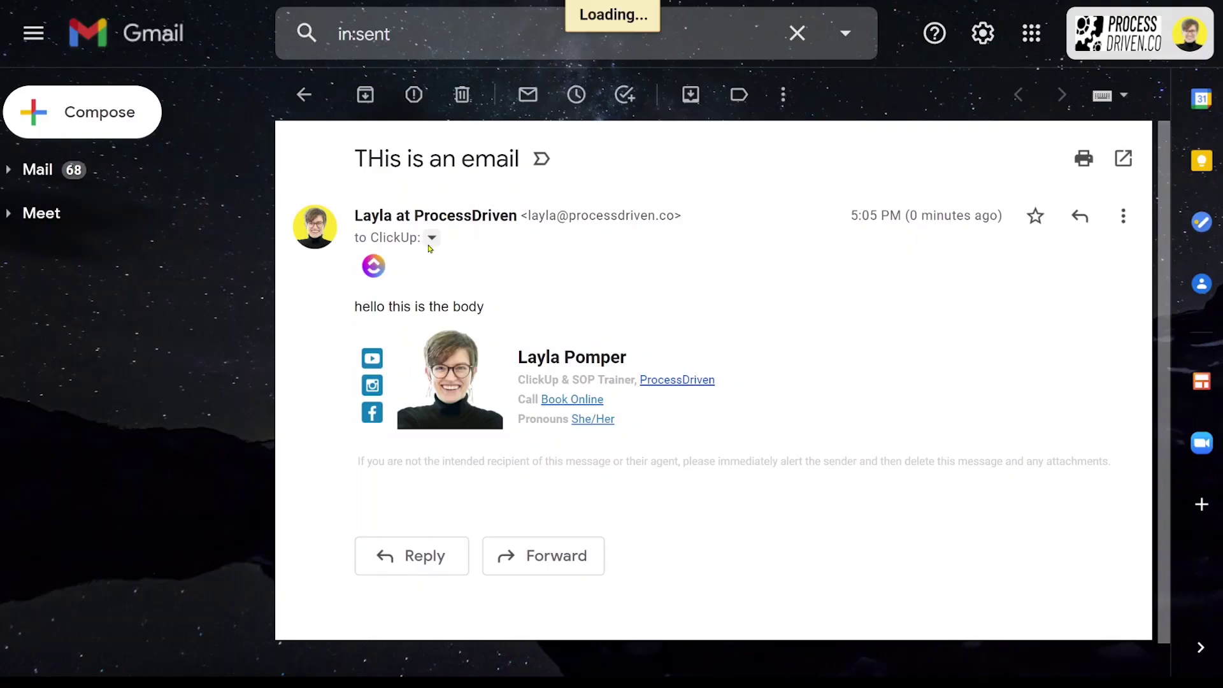
Show the sent message's details and add the 'ClickUp: Example Task' contact as recipient.
left_click(432, 238)
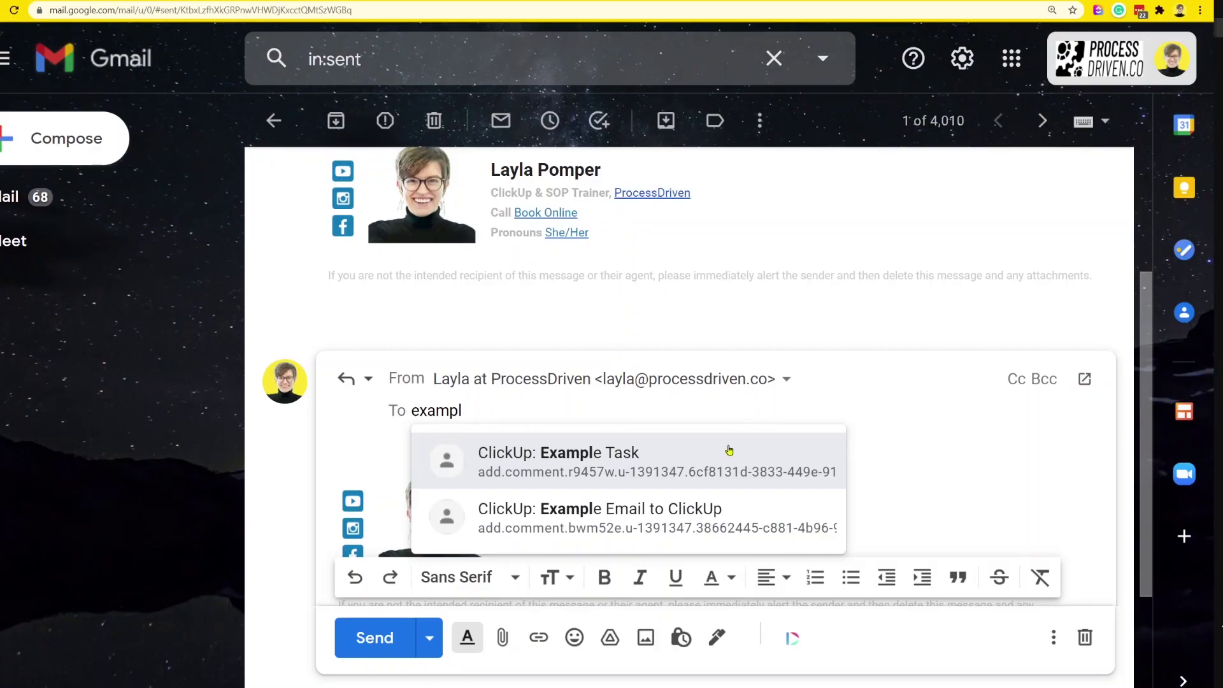
left_click(730, 451)
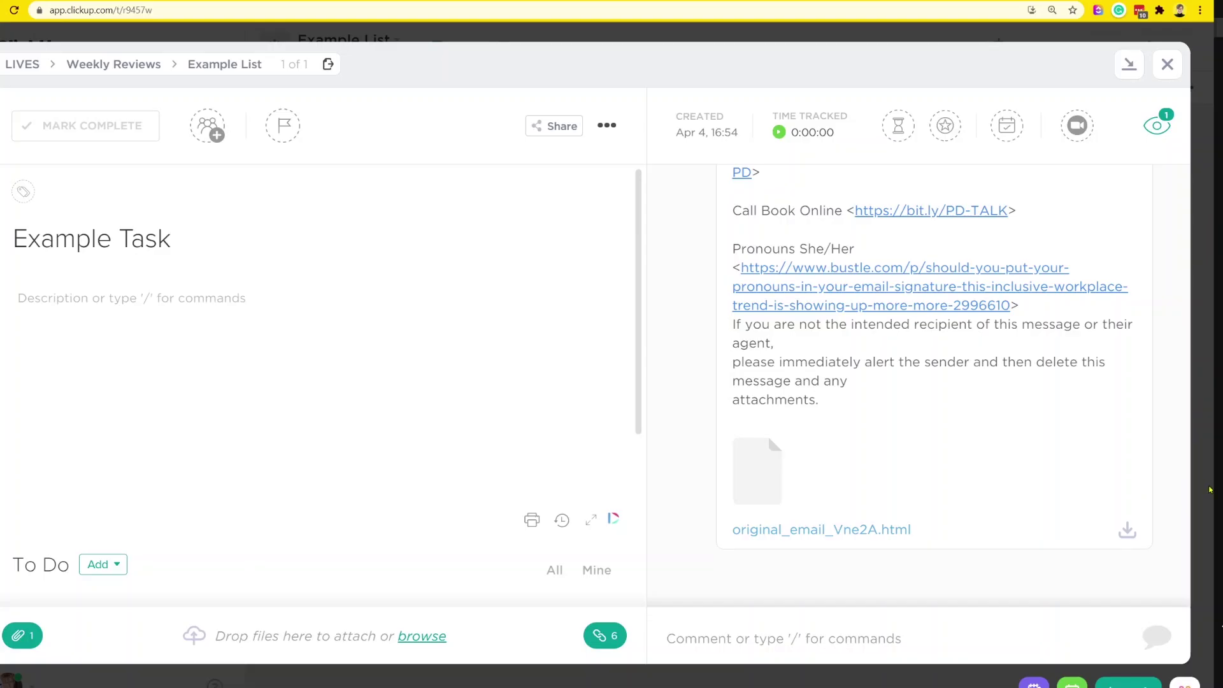
Scroll through Example Task's activity to read the emailed comment and its attachment.
scroll(1210, 490, "up", 3)
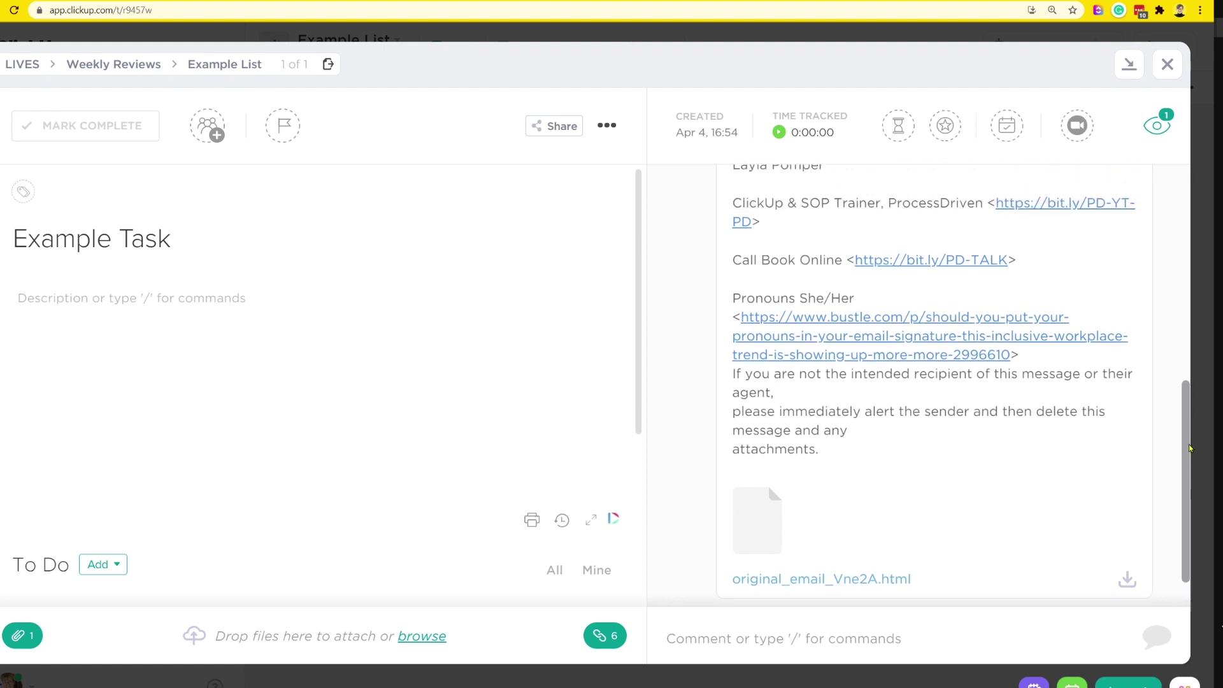
left_click_drag(1198, 377, 1196, 303)
scroll(890, 300, "up", 1)
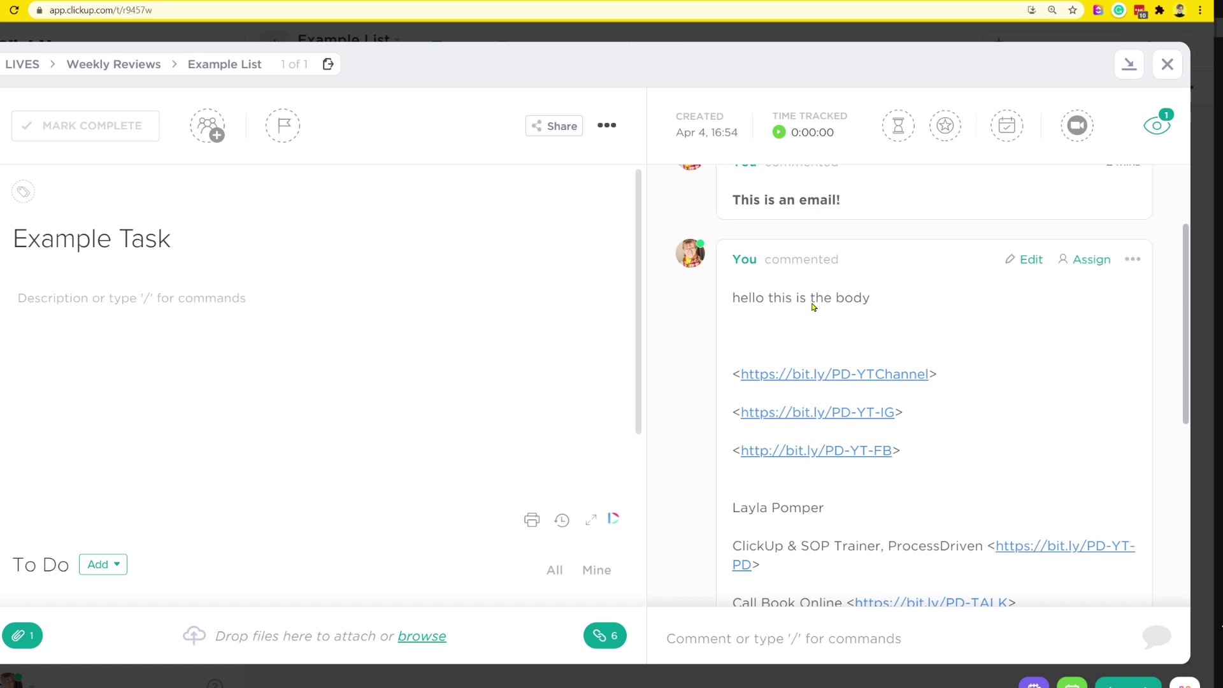
scroll(1055, 348, "down", 1)
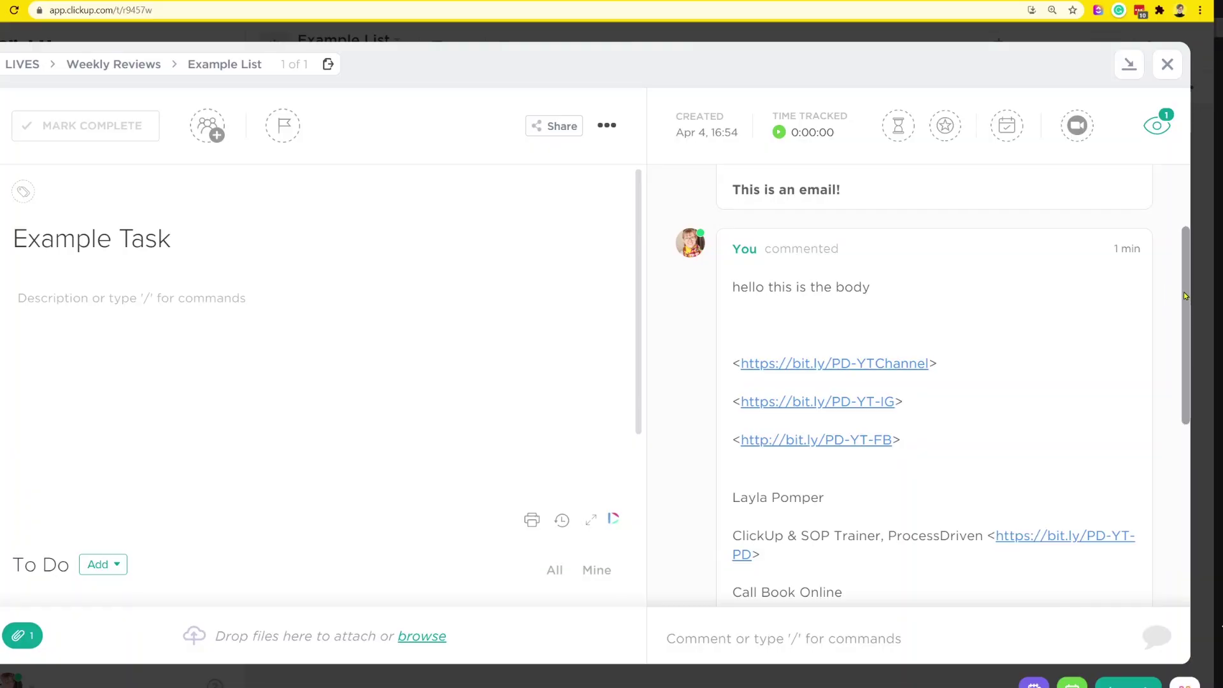
left_click_drag(1184, 292, 1184, 373)
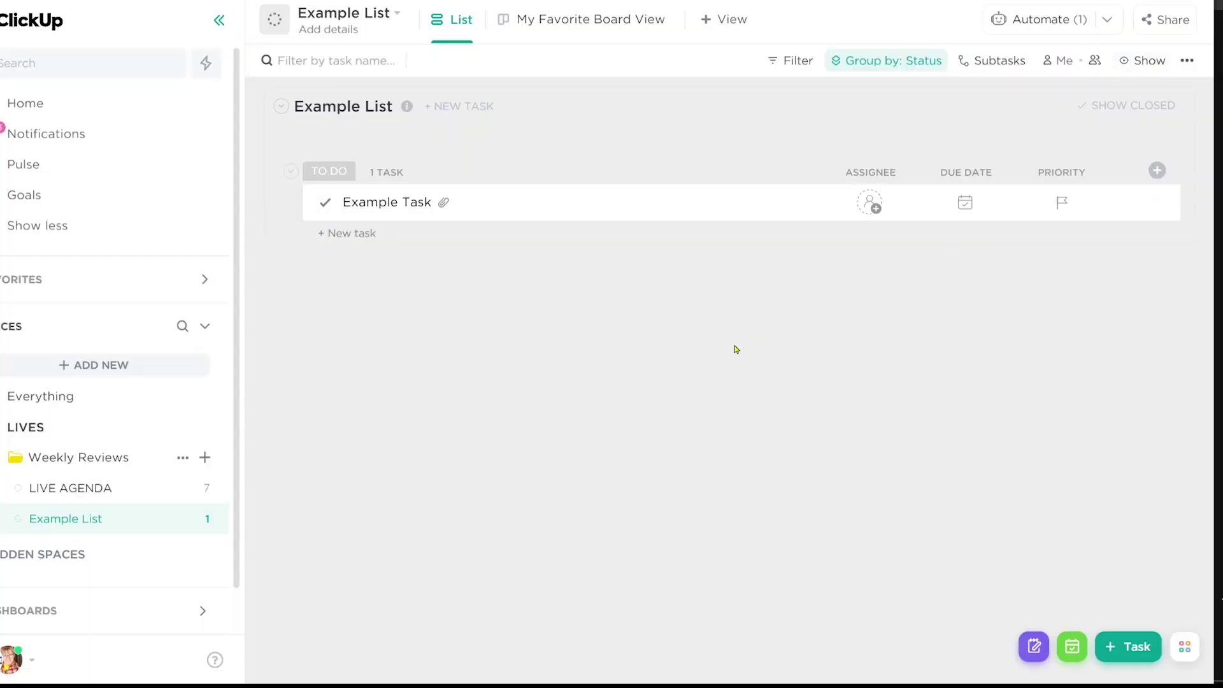
Open Example List's settings and show its 'Create tasks by email' address.
left_click(199, 519)
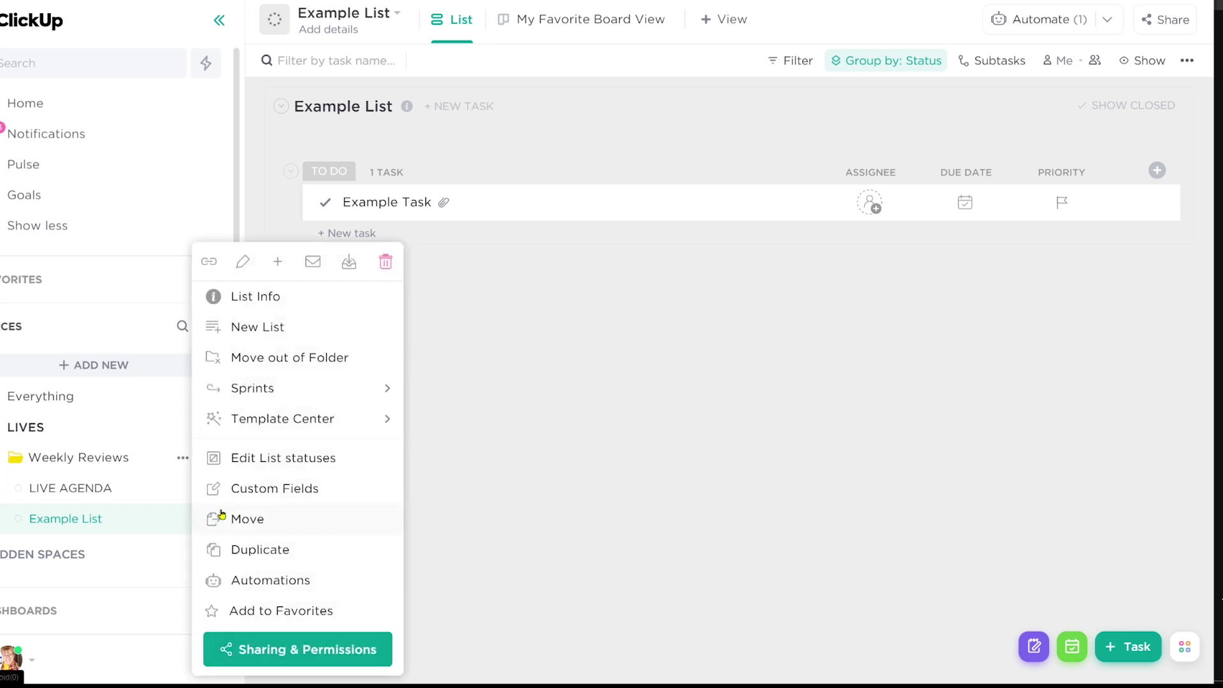
left_click(313, 262)
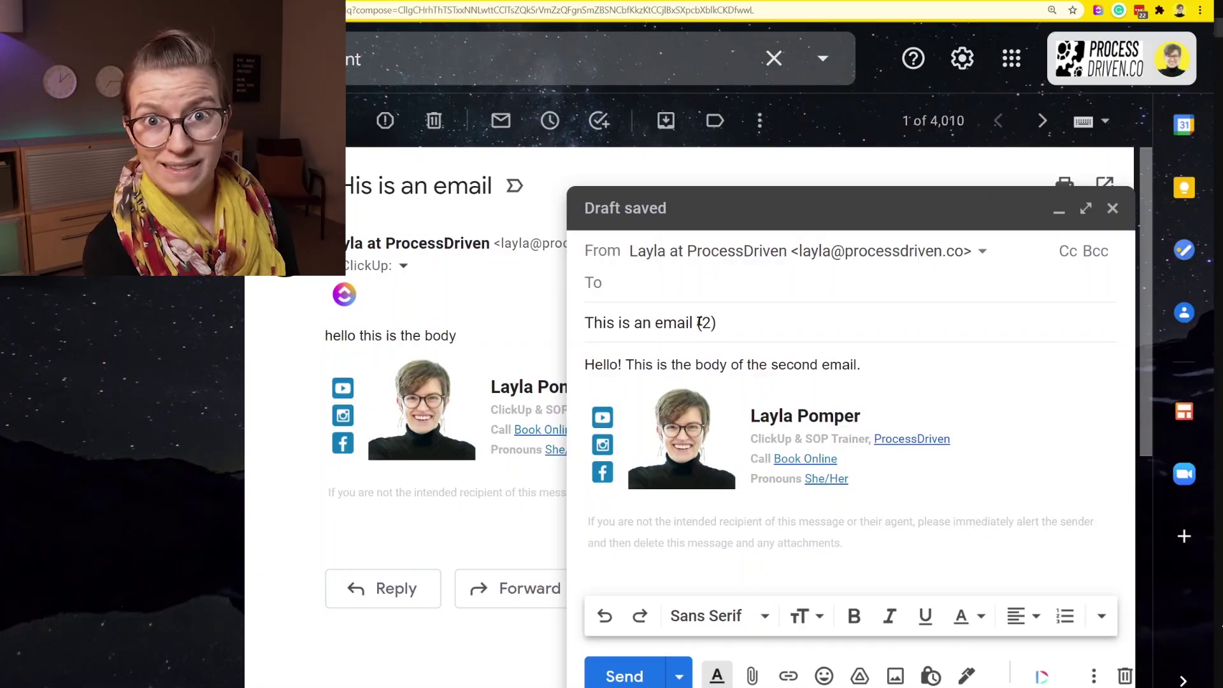
Paste the Example List address as recipient and send 'This is an email (2)'.
type("ClickUp list: Example List (tasks.clickup.com)")
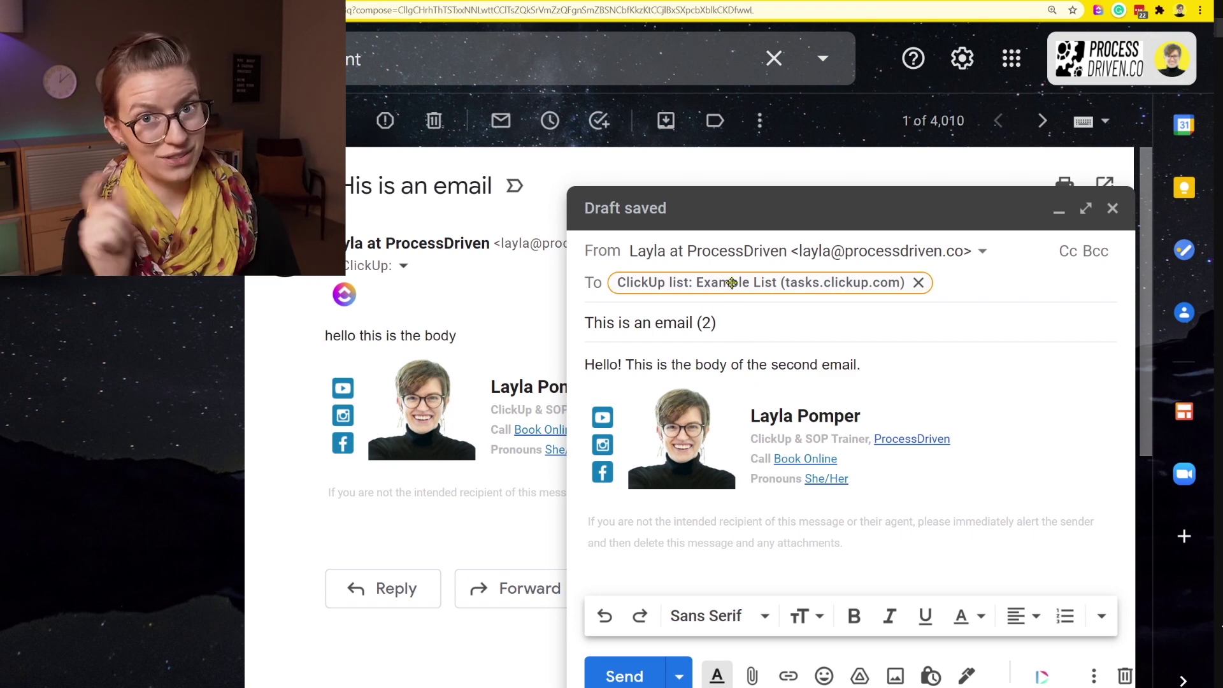
mouse_move(728, 284)
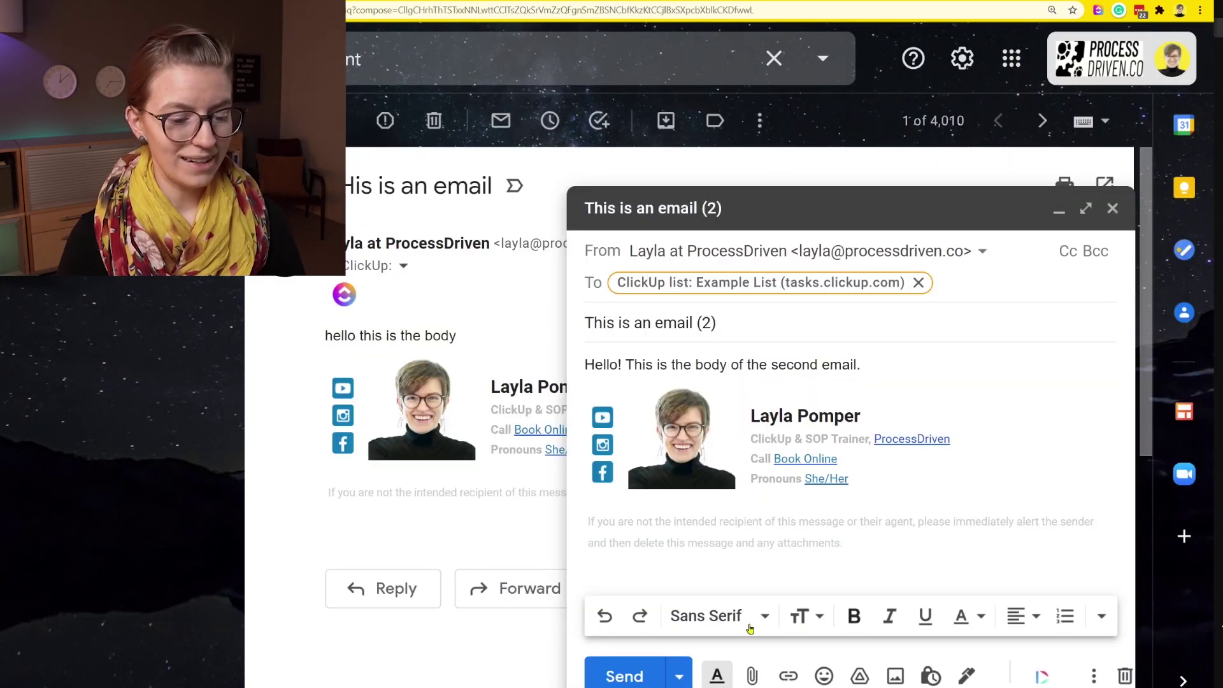
left_click(624, 676)
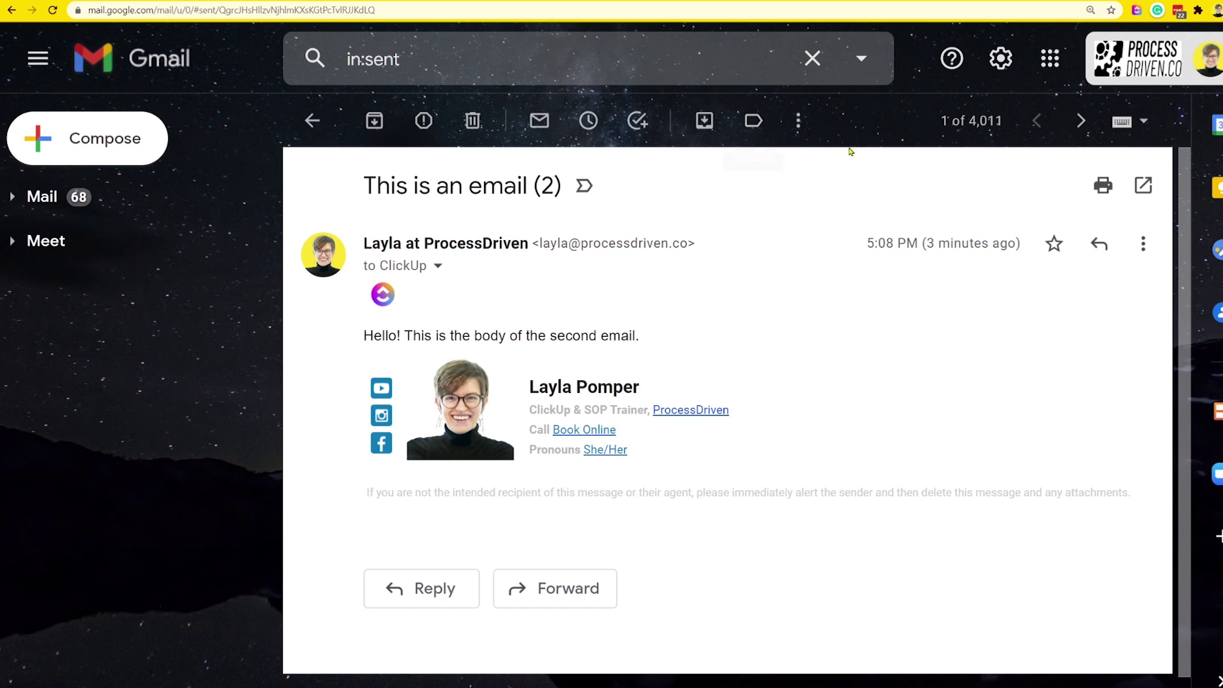
Open Gmail's advanced search options and create a filter for mail from your own address.
left_click(876, 76)
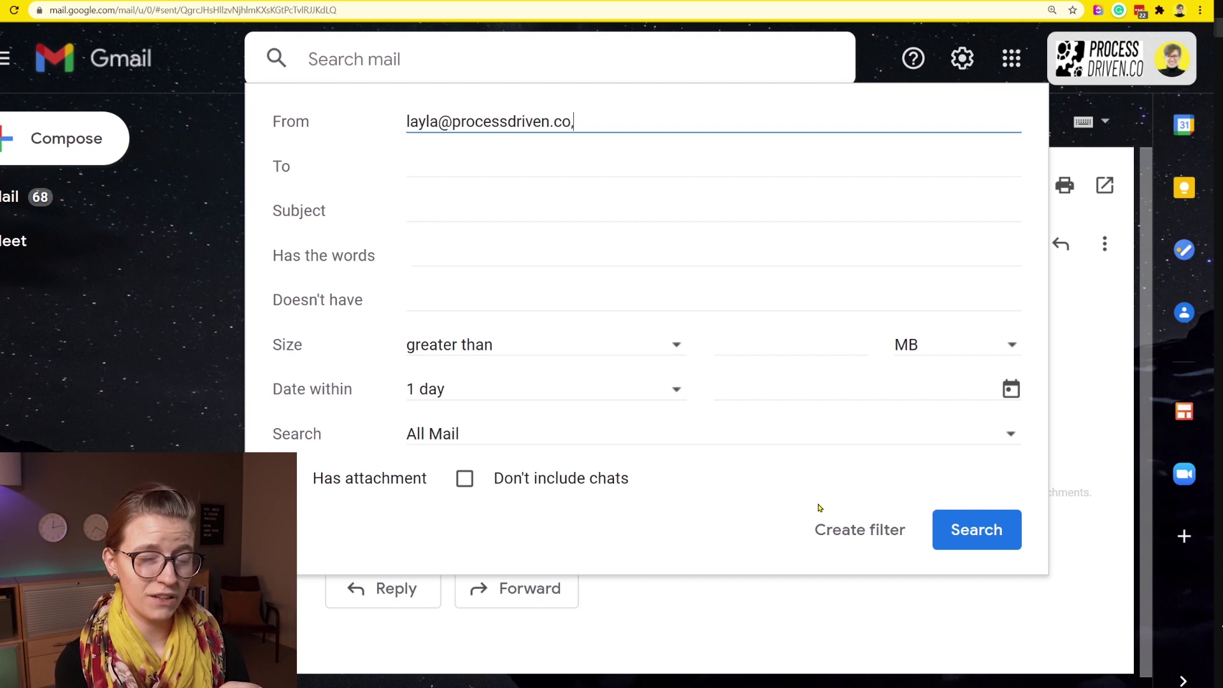
left_click(821, 529)
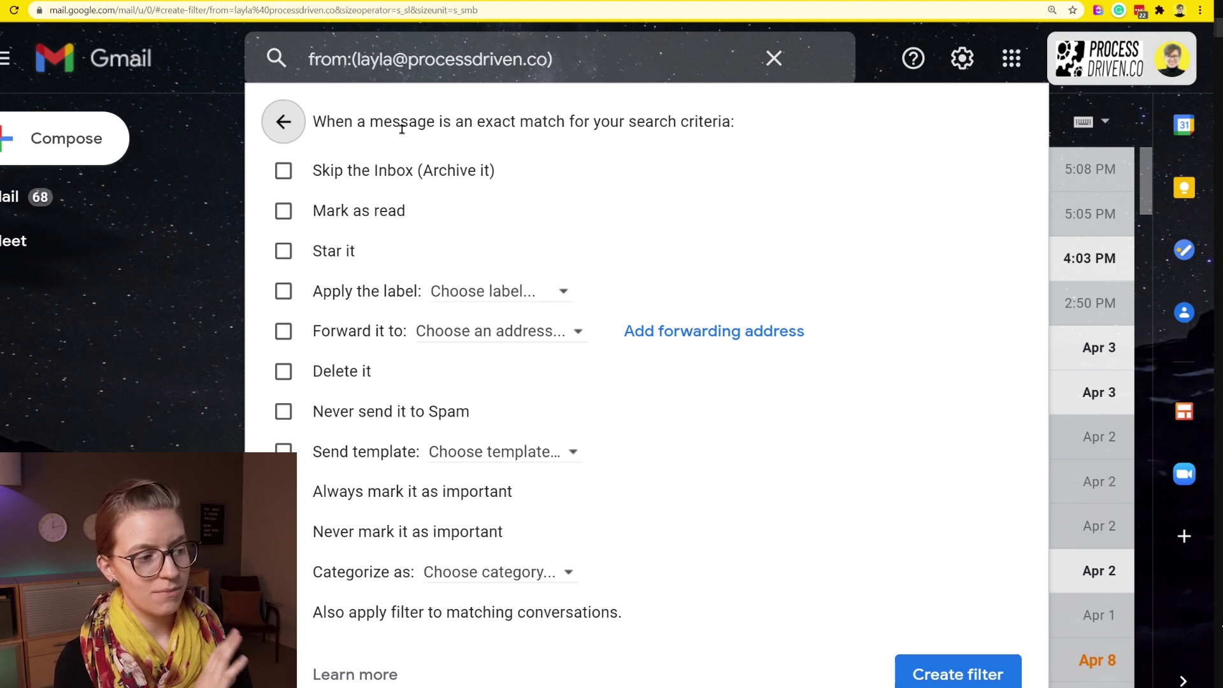
Tick Mark as read and Forward it to, then copy Example List's task-creation email in ClickUp.
left_click(344, 211)
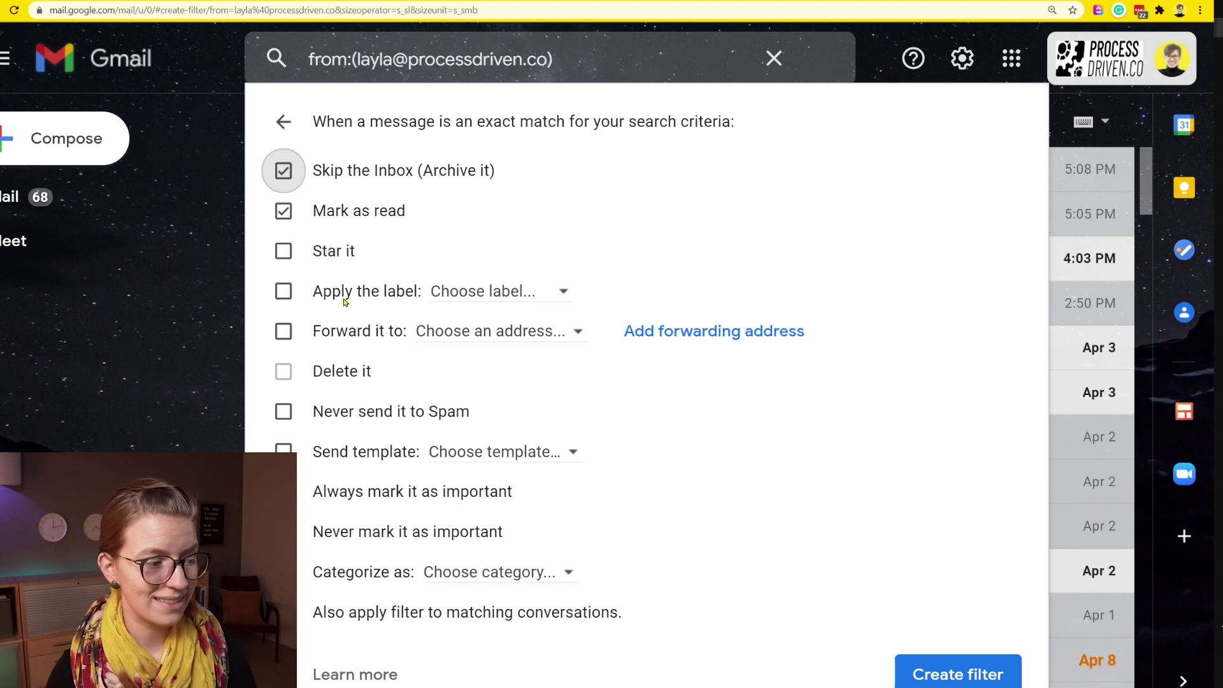
left_click(338, 336)
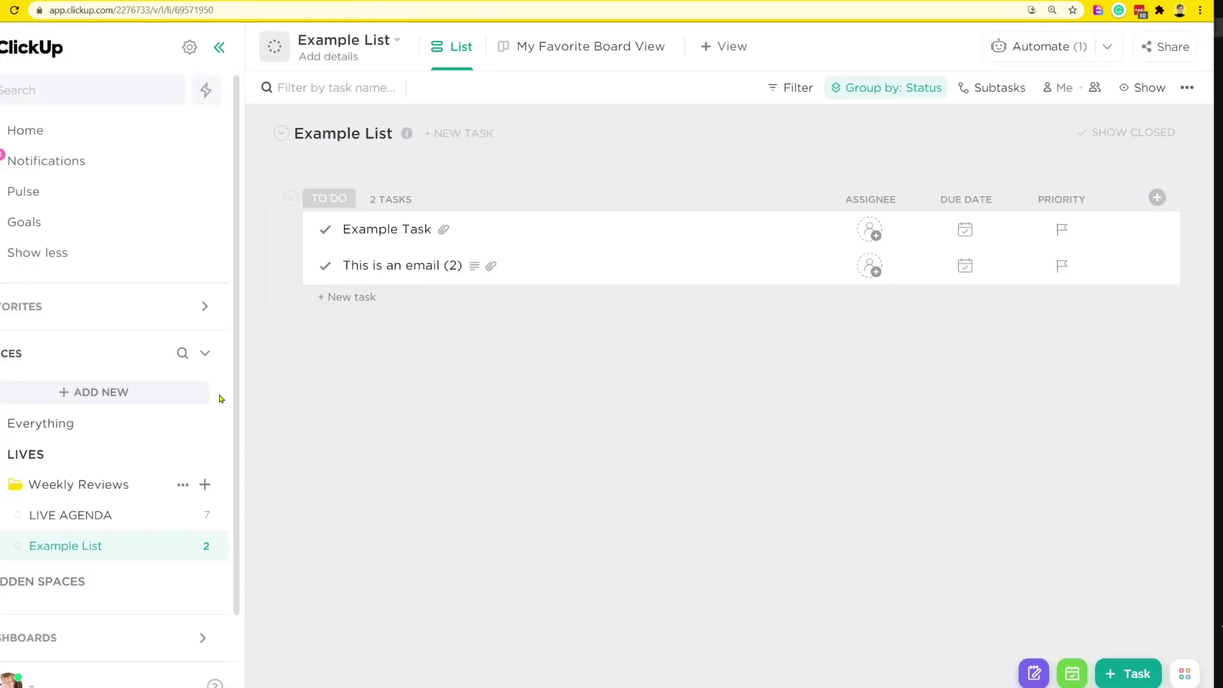
left_click(202, 548)
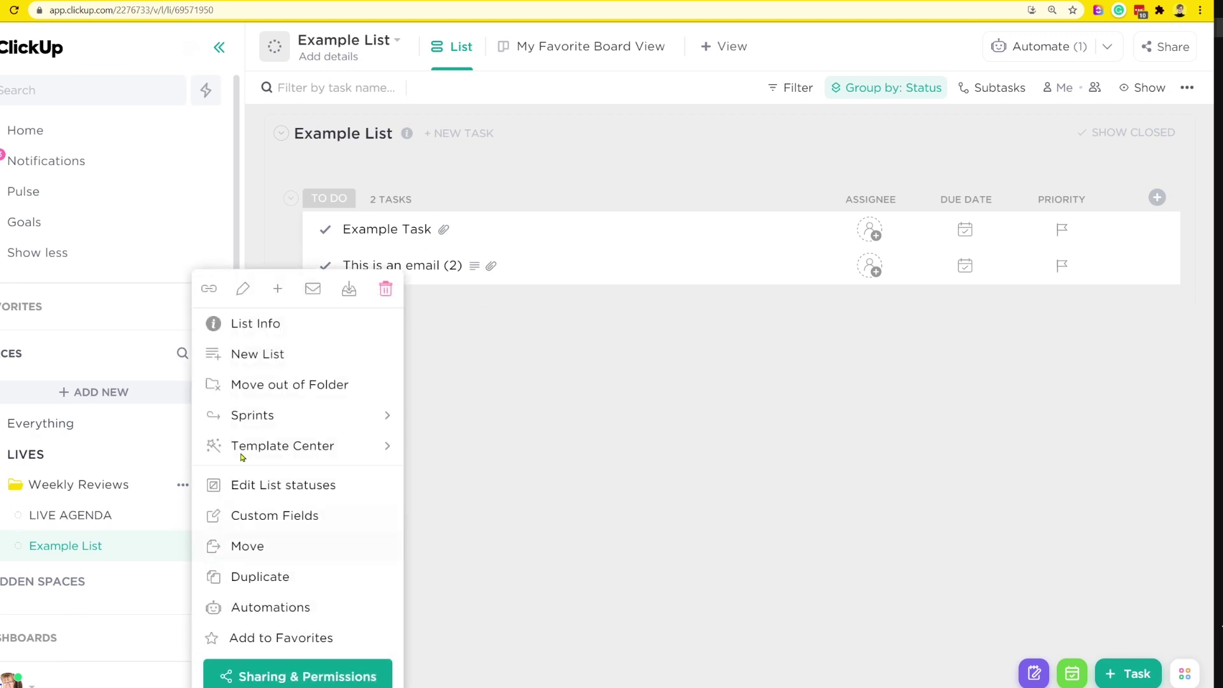
left_click(322, 290)
left_click(804, 268)
left_click(1075, 460)
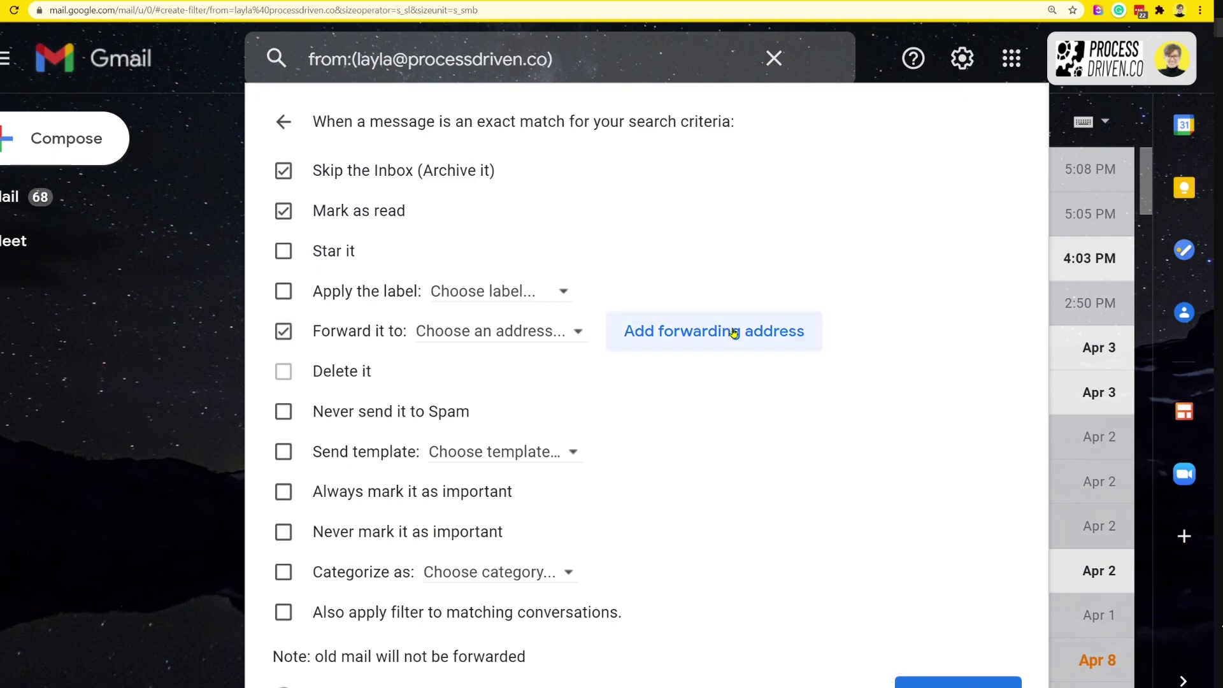
Add the pasted ClickUp list address, stripped of its name and angle brackets, as a forwarding address.
left_click(735, 342)
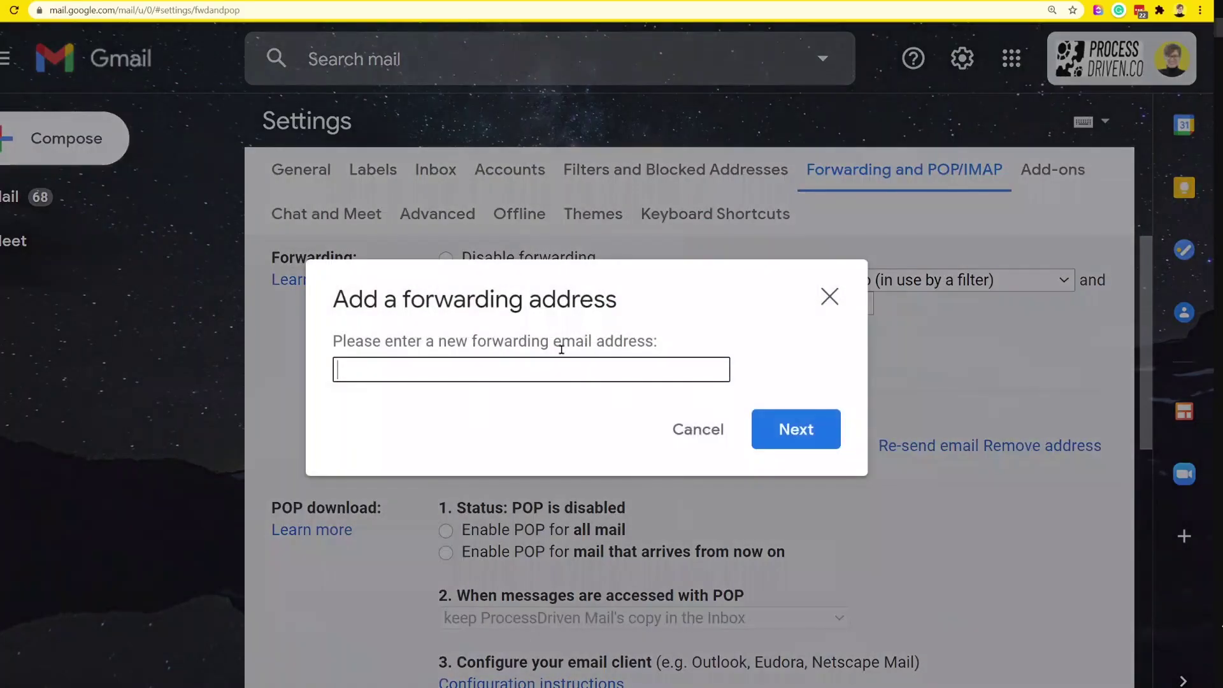
key("ctrl+v")
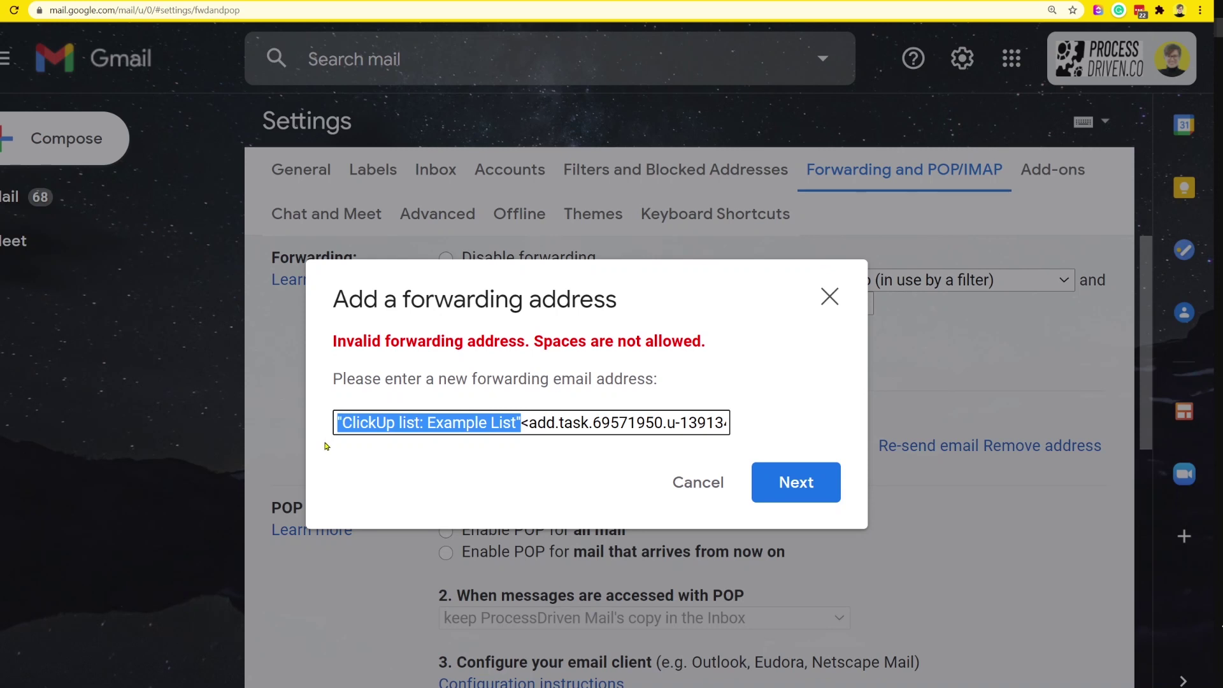
key("Delete")
key("Delete")
key("shift+End")
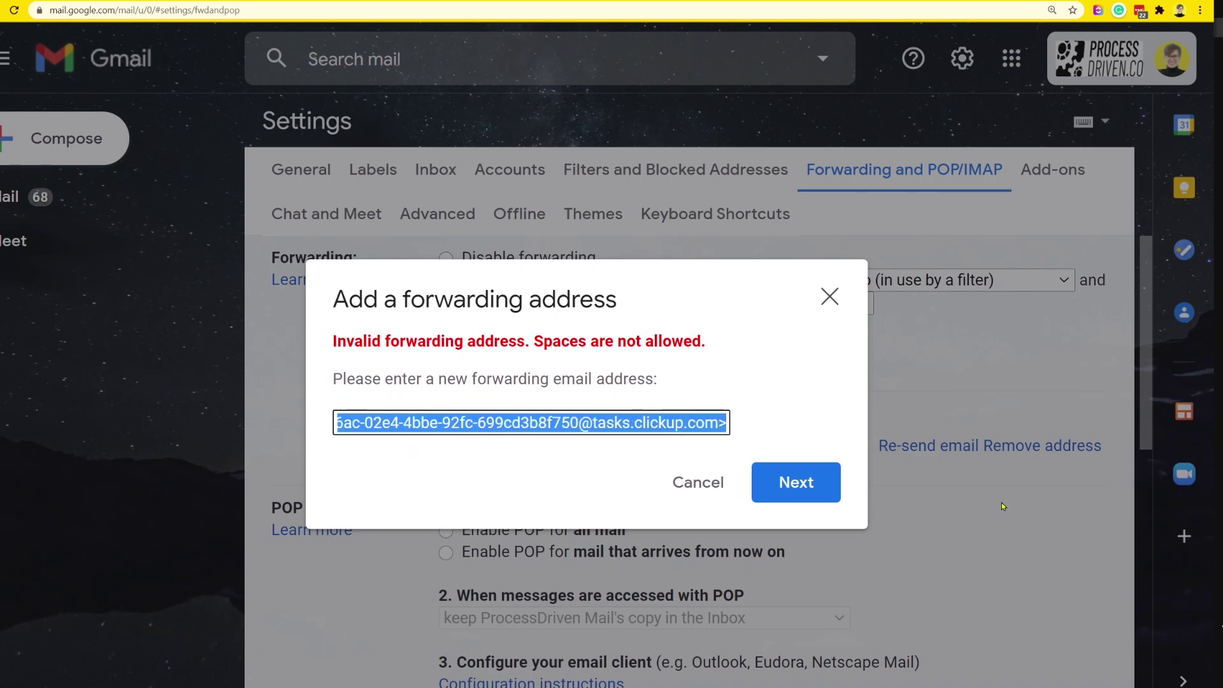
key("End")
key("BackSpace")
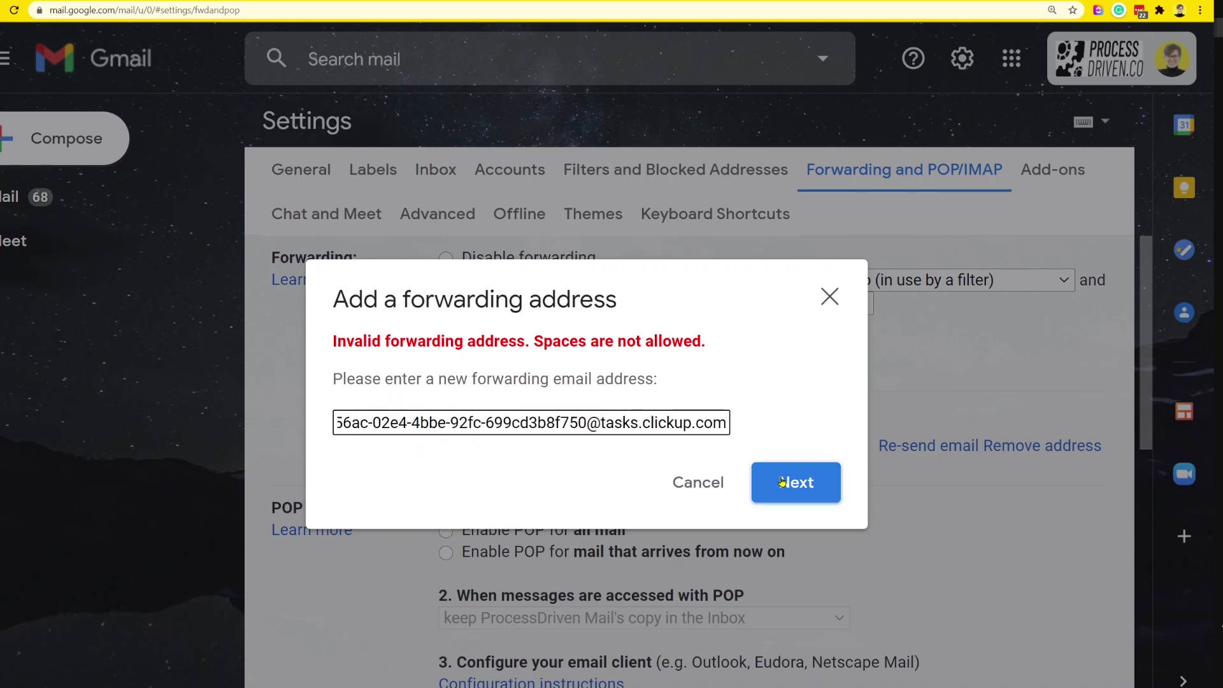
left_click(782, 483)
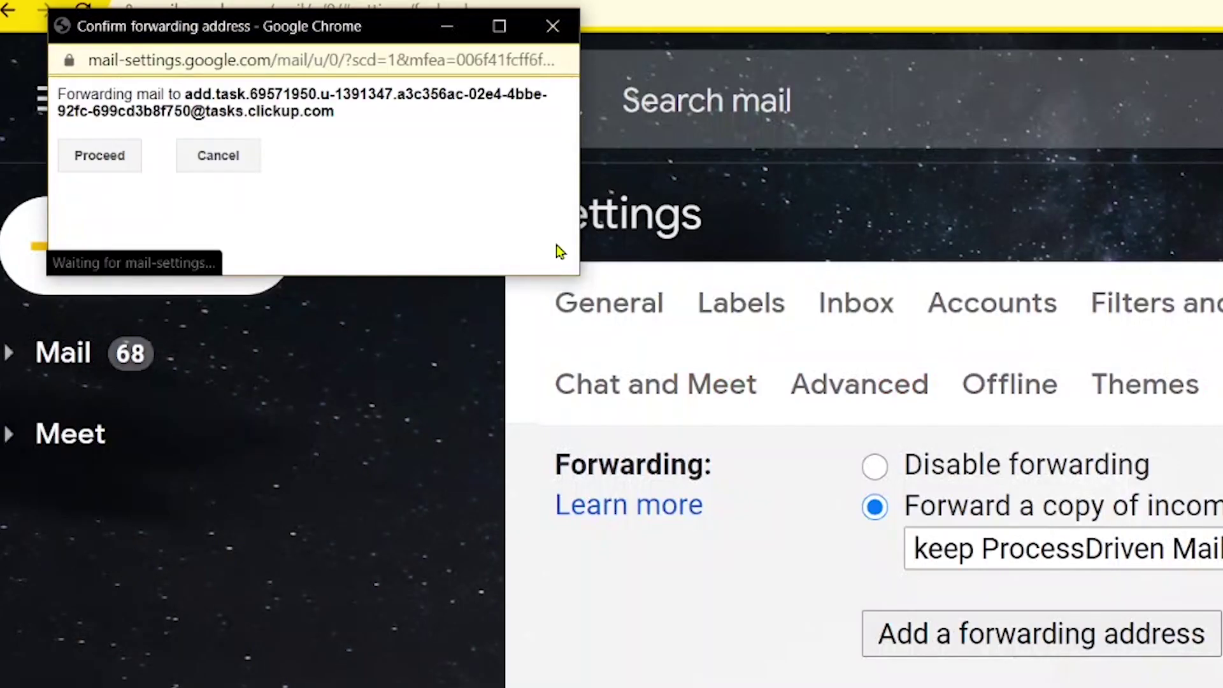
Approve Gmail forwarding to the highlighted ClickUp list address in the confirmation popup.
left_click_drag(148, 96, 472, 143)
left_click(113, 152)
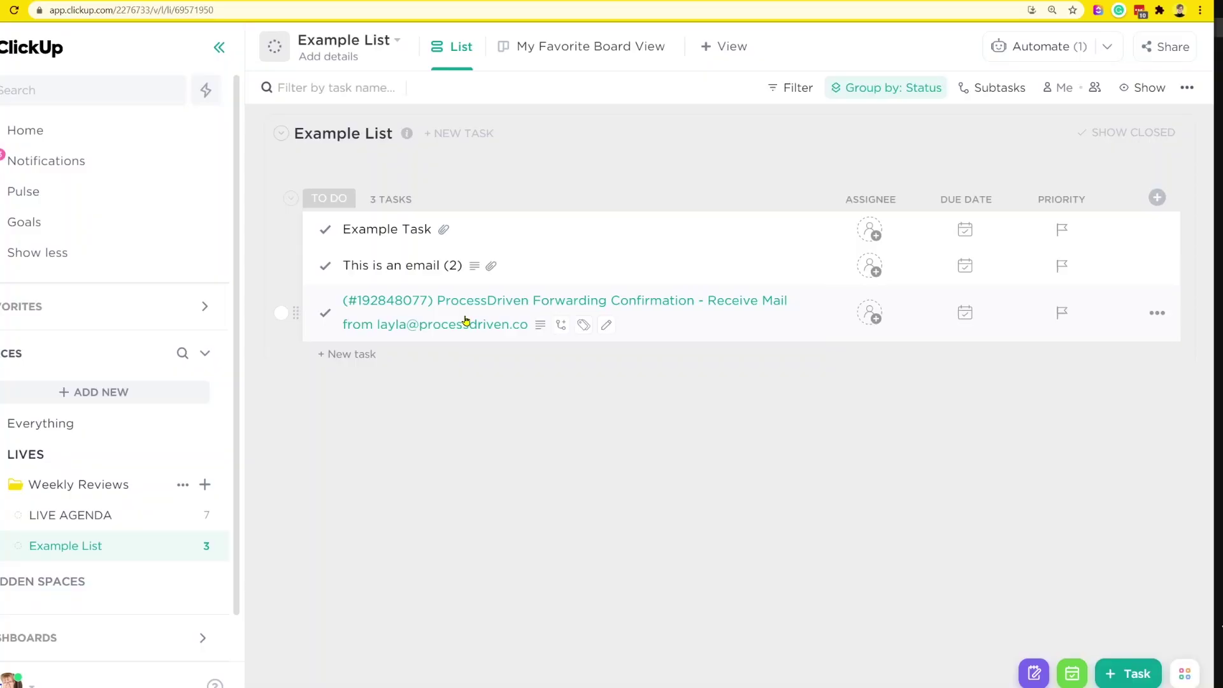
Open the Forwarding Confirmation task in ClickUp and confirm Gmail forwarding through its link.
left_click(466, 320)
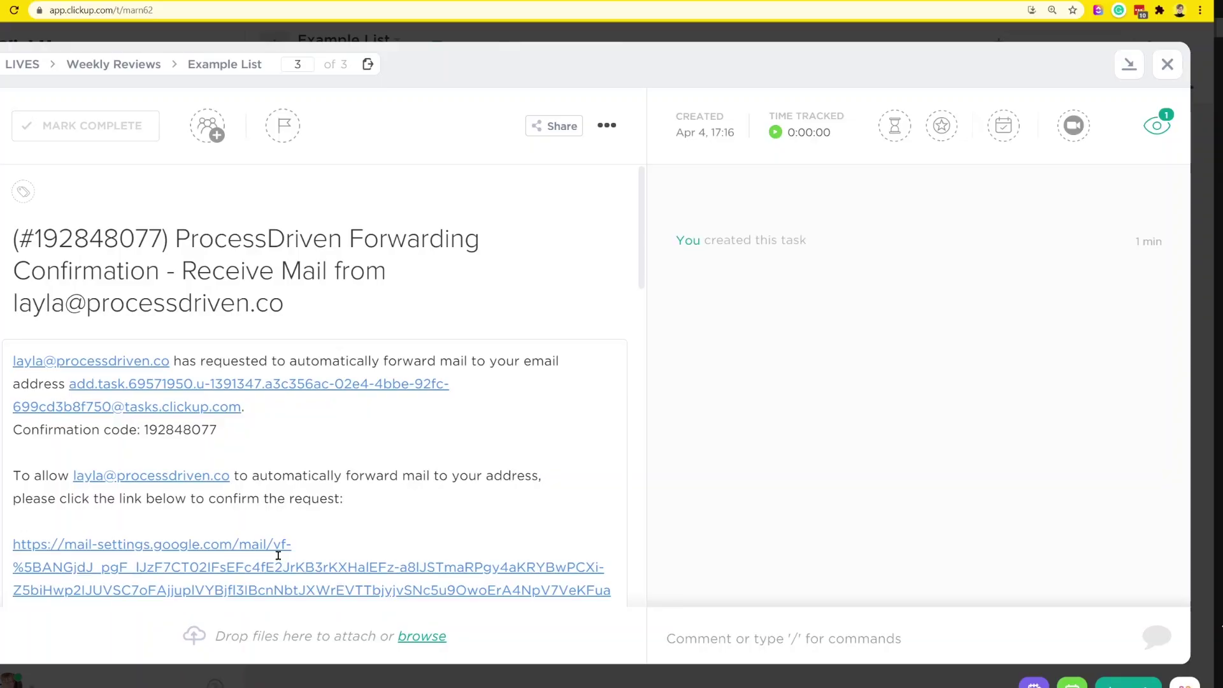
left_click(278, 565)
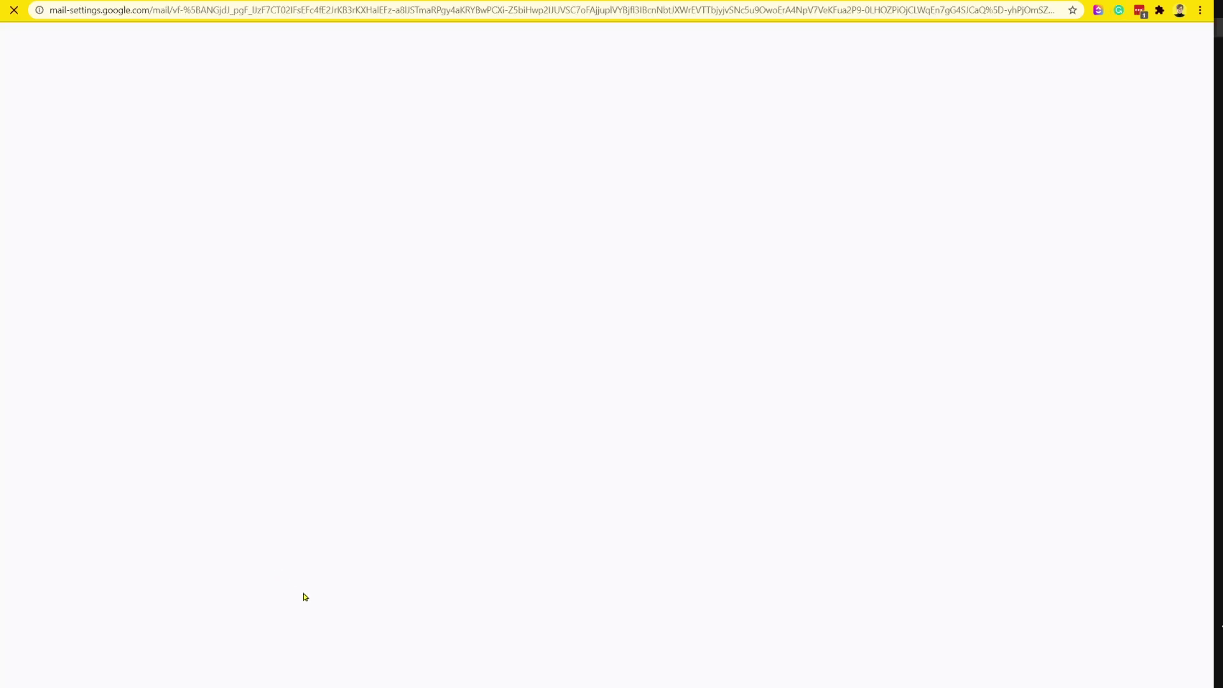
left_click(26, 231)
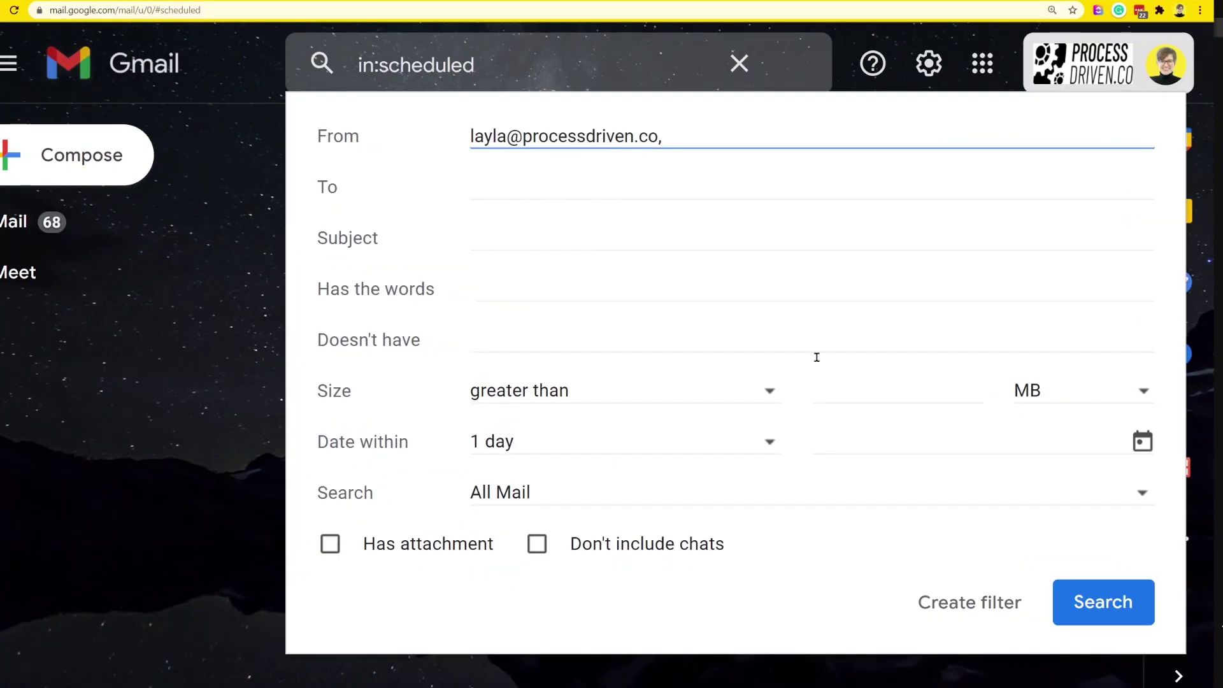
Create the filter past its warning, tick Forward it to, and show the ClickUp address option.
left_click(914, 597)
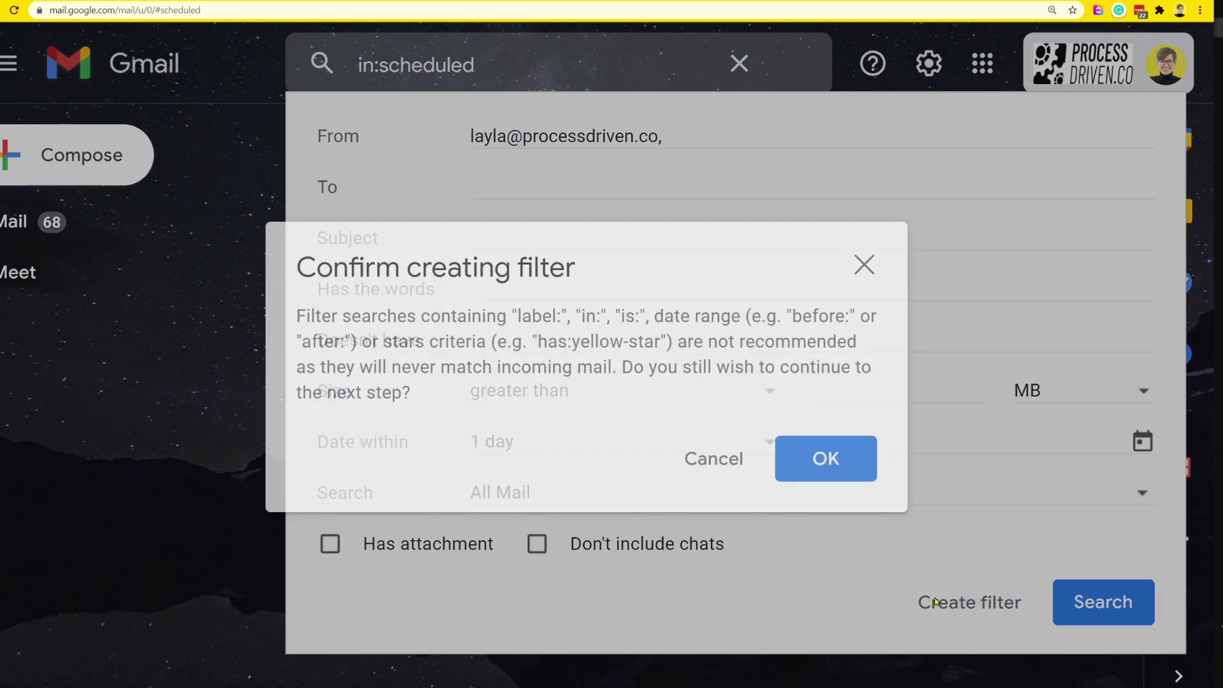
left_click(863, 468)
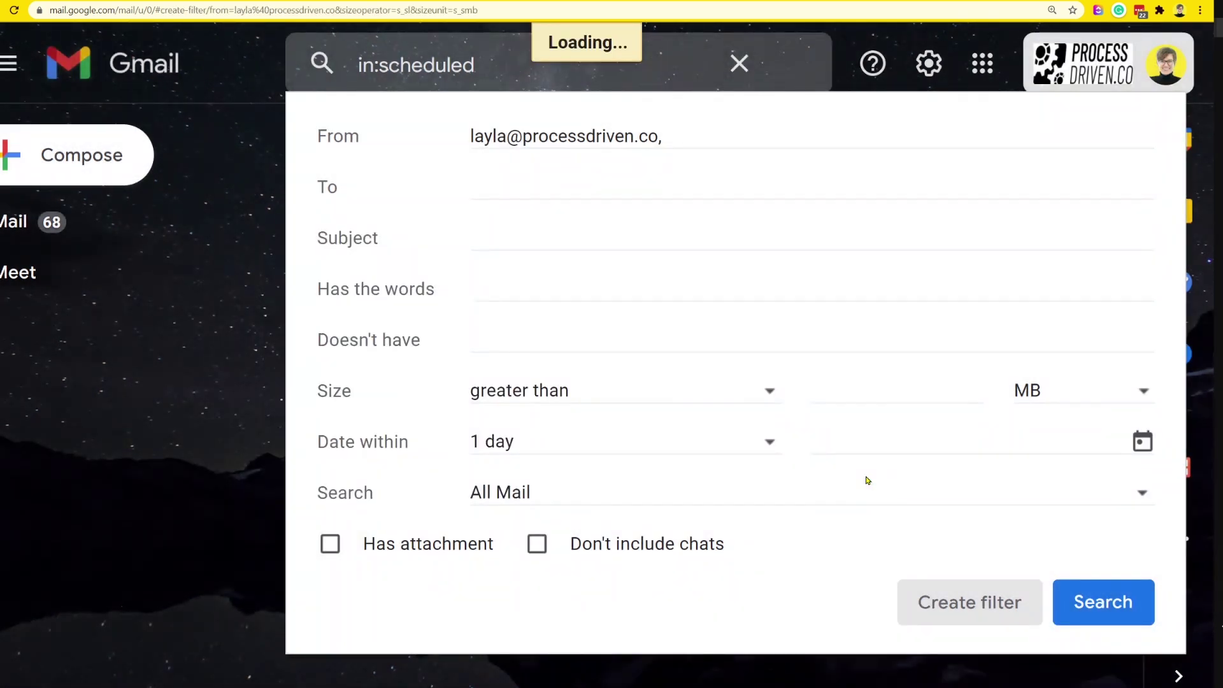
left_click(455, 380)
left_click(567, 381)
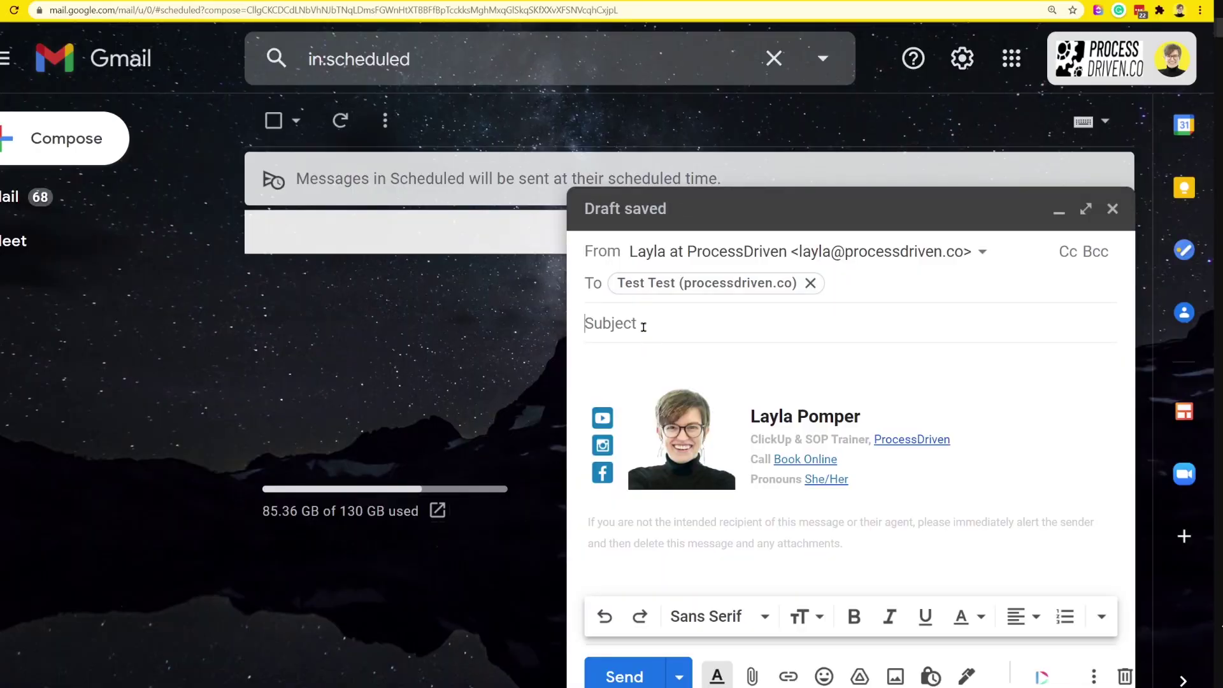
type("lkjlk")
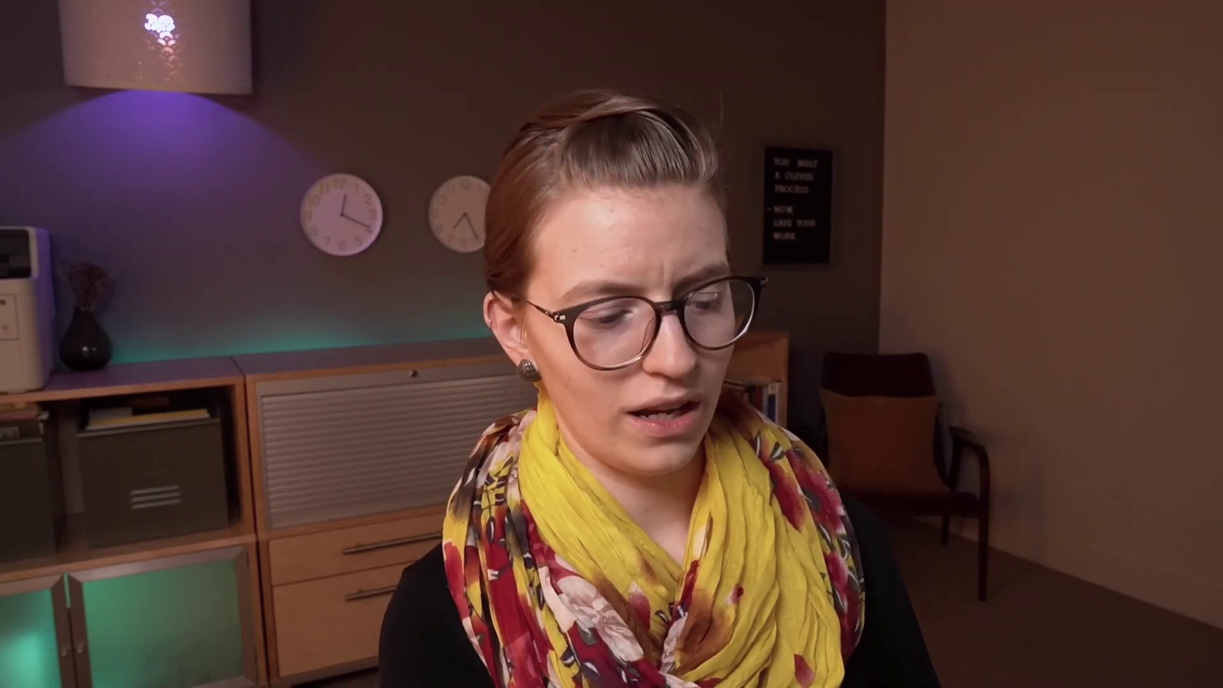